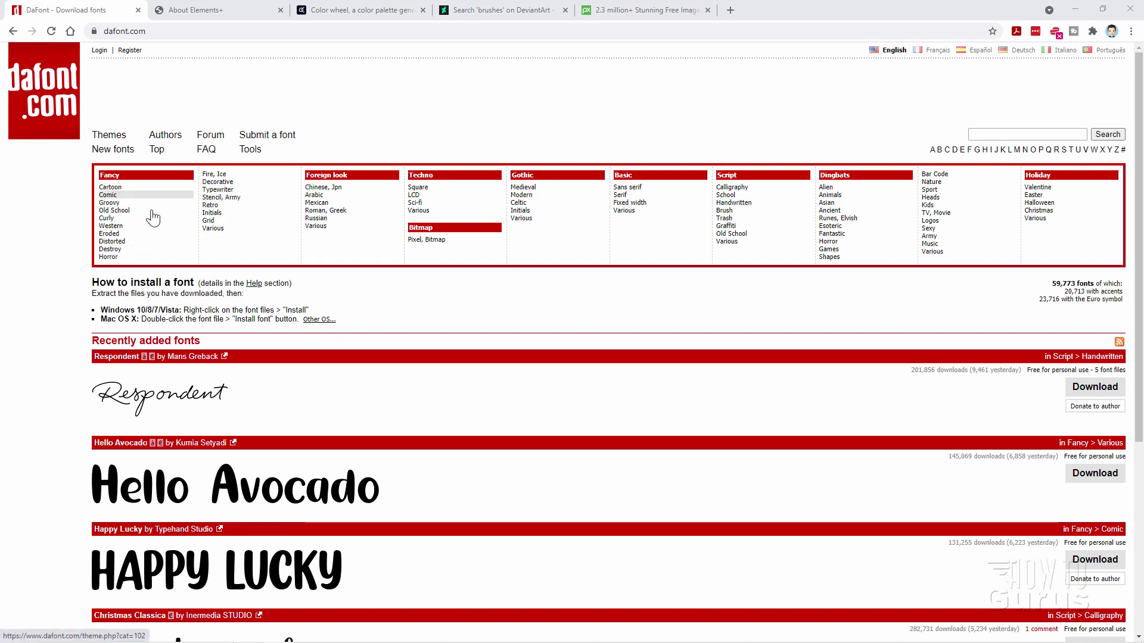
- Browse dafont's Decorative fonts, view the Hanging Letters font page, then return home
{"action": "left_click", "coordinate": [217, 182]}
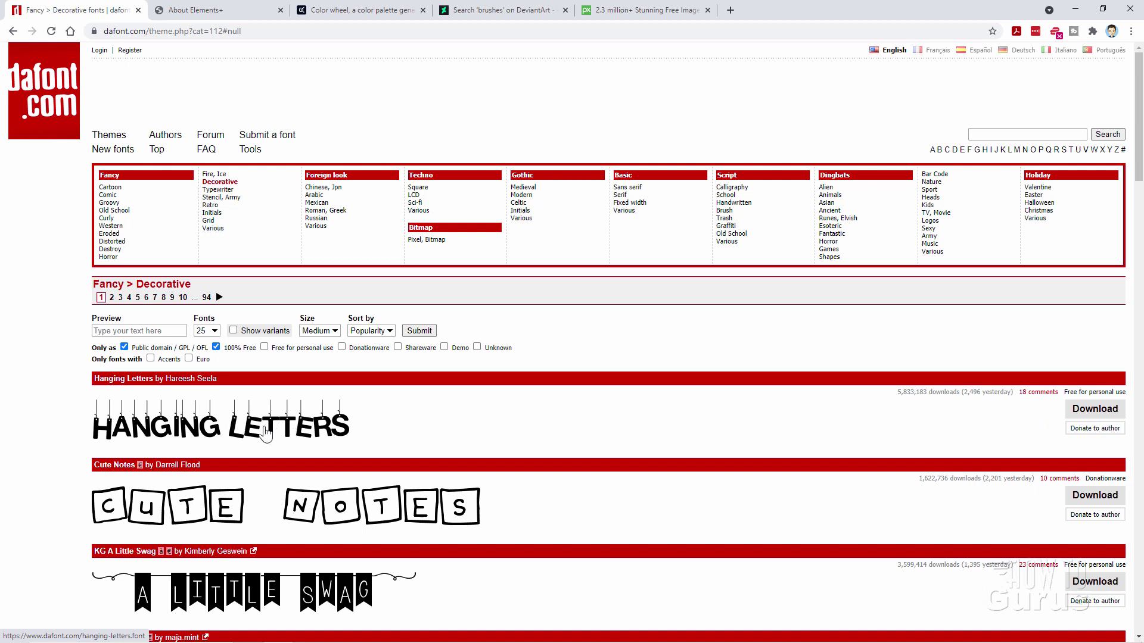
{"action": "left_click", "coordinate": [225, 430]}
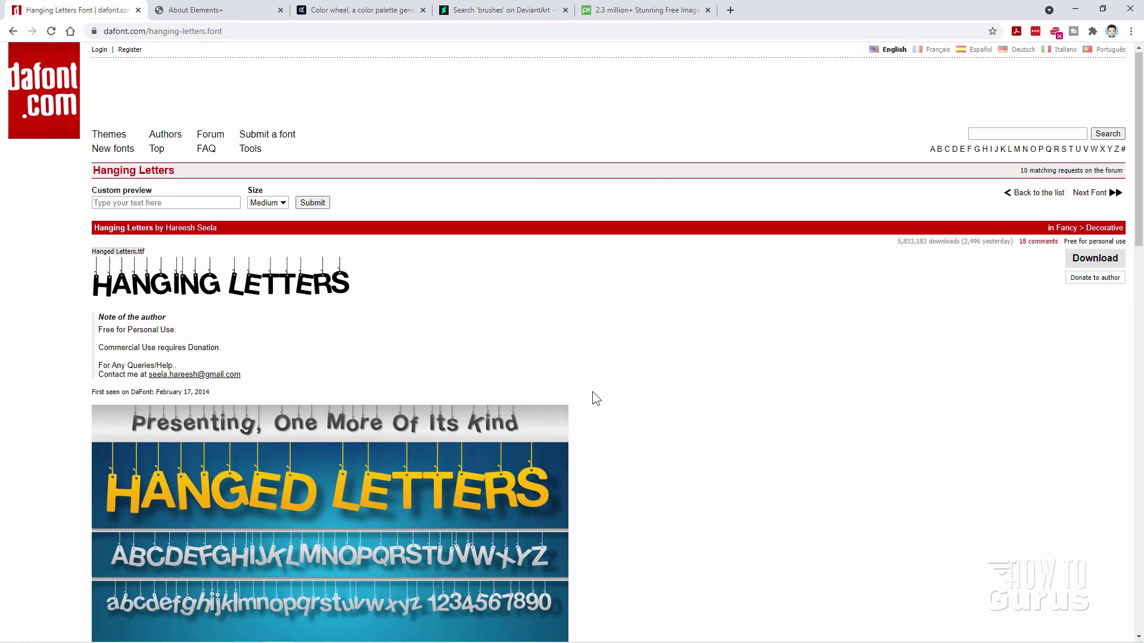
{"action": "scroll", "coordinate": [592, 398], "scroll_direction": "down", "scroll_amount": 4}
{"action": "scroll", "coordinate": [617, 342], "scroll_direction": "down", "scroll_amount": 2}
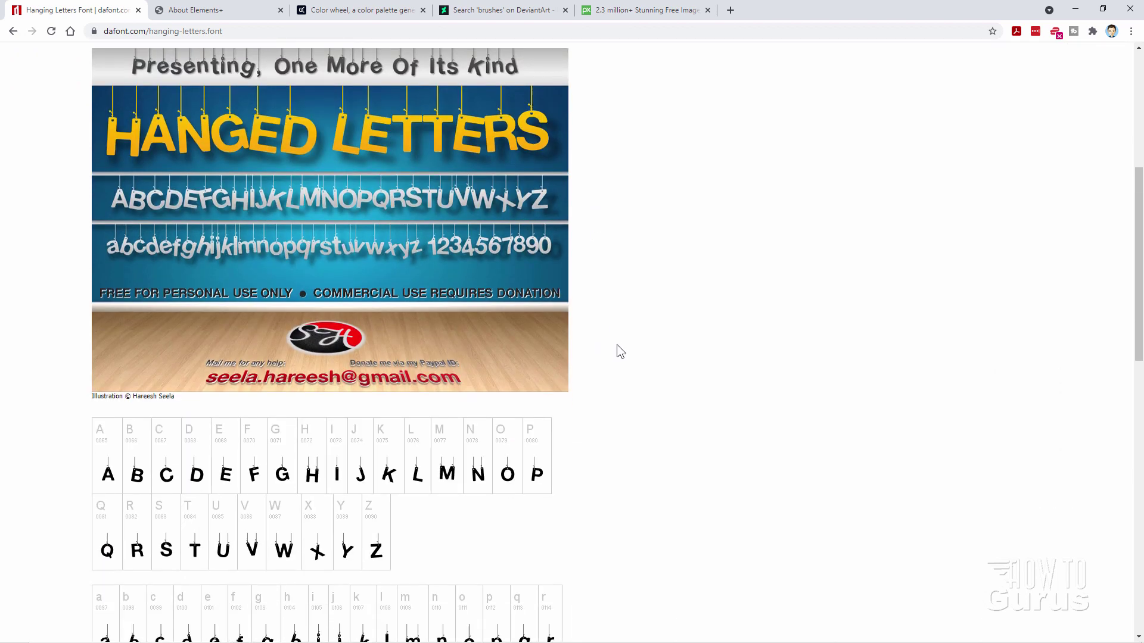
{"action": "scroll", "coordinate": [617, 344], "scroll_direction": "down", "scroll_amount": 2}
{"action": "scroll", "coordinate": [542, 417], "scroll_direction": "down", "scroll_amount": 3}
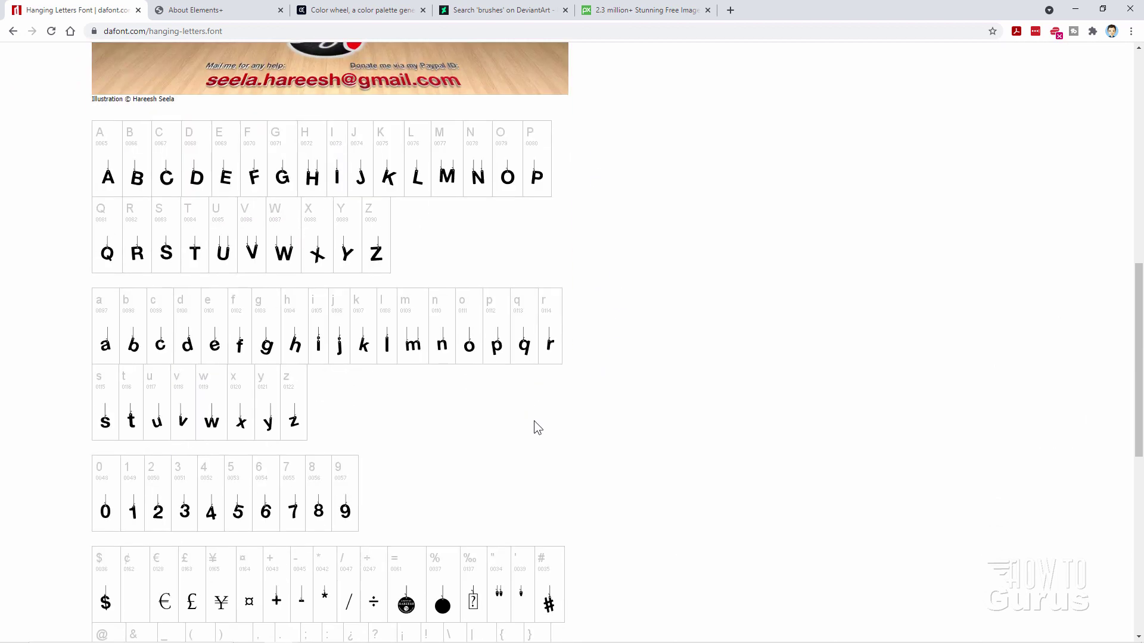
{"action": "scroll", "coordinate": [534, 421], "scroll_direction": "up", "scroll_amount": 10}
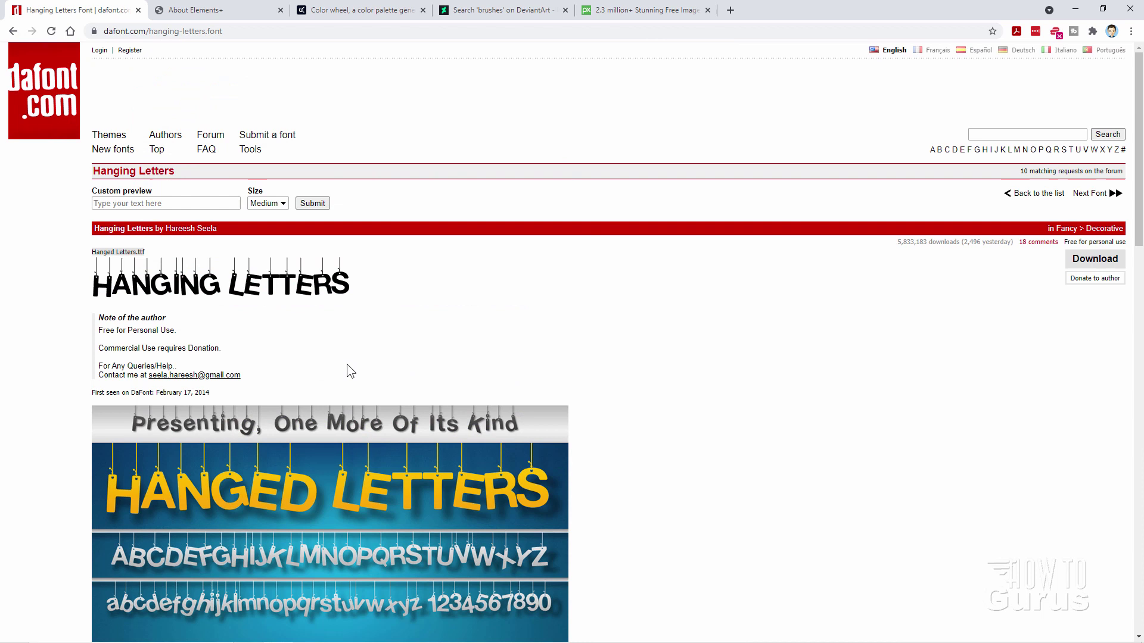
{"action": "left_click", "coordinate": [48, 98]}
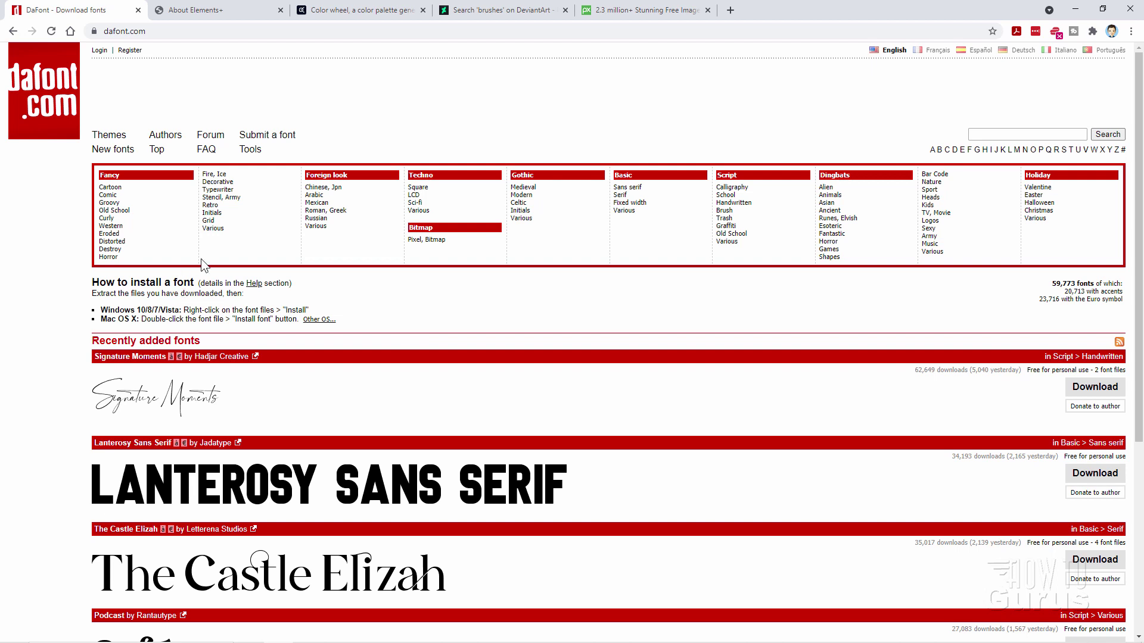
- Switch to the About Elements+ page and scroll through its per-version feature table
{"action": "left_click", "coordinate": [206, 18]}
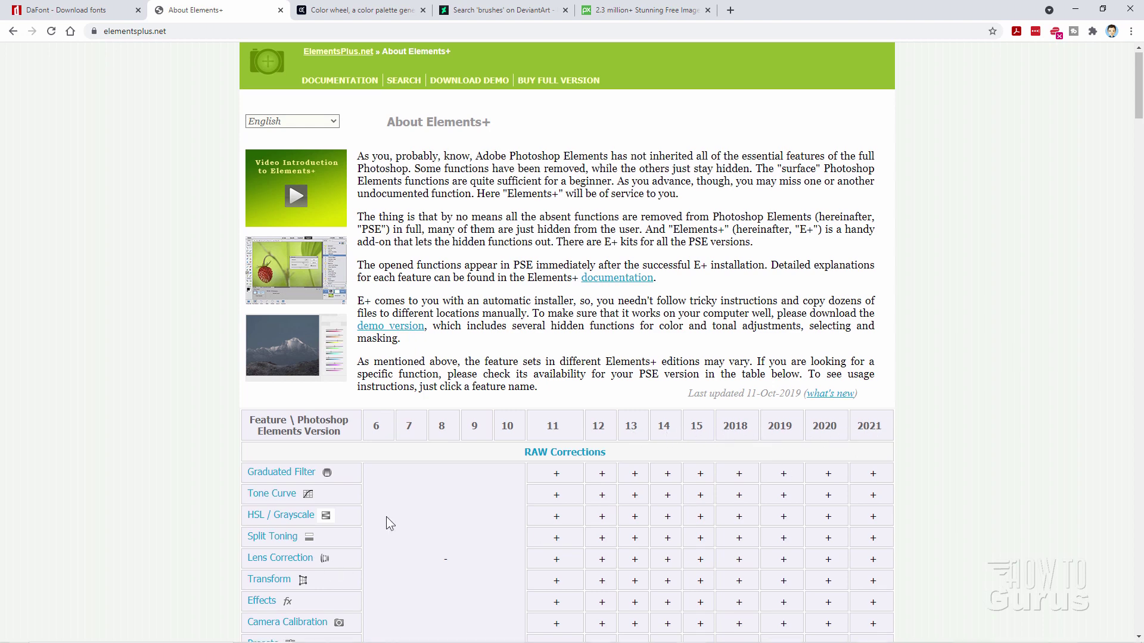
{"action": "scroll", "coordinate": [408, 452], "scroll_direction": "down", "scroll_amount": 7}
{"action": "scroll", "coordinate": [411, 449], "scroll_direction": "down", "scroll_amount": 2}
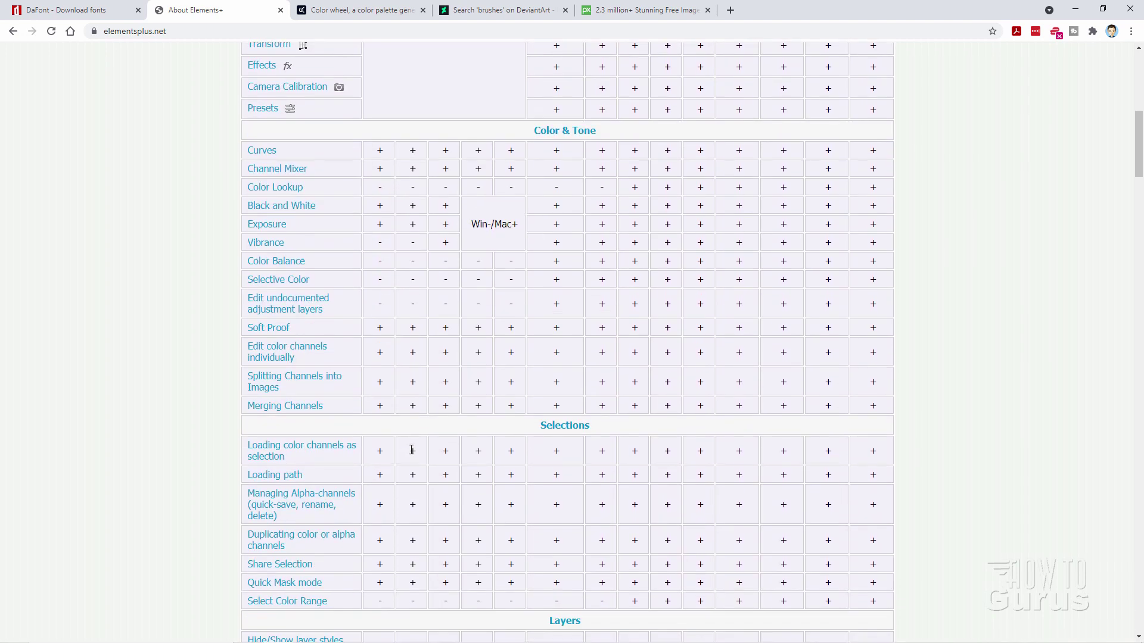
{"action": "scroll", "coordinate": [411, 449], "scroll_direction": "up", "scroll_amount": 9}
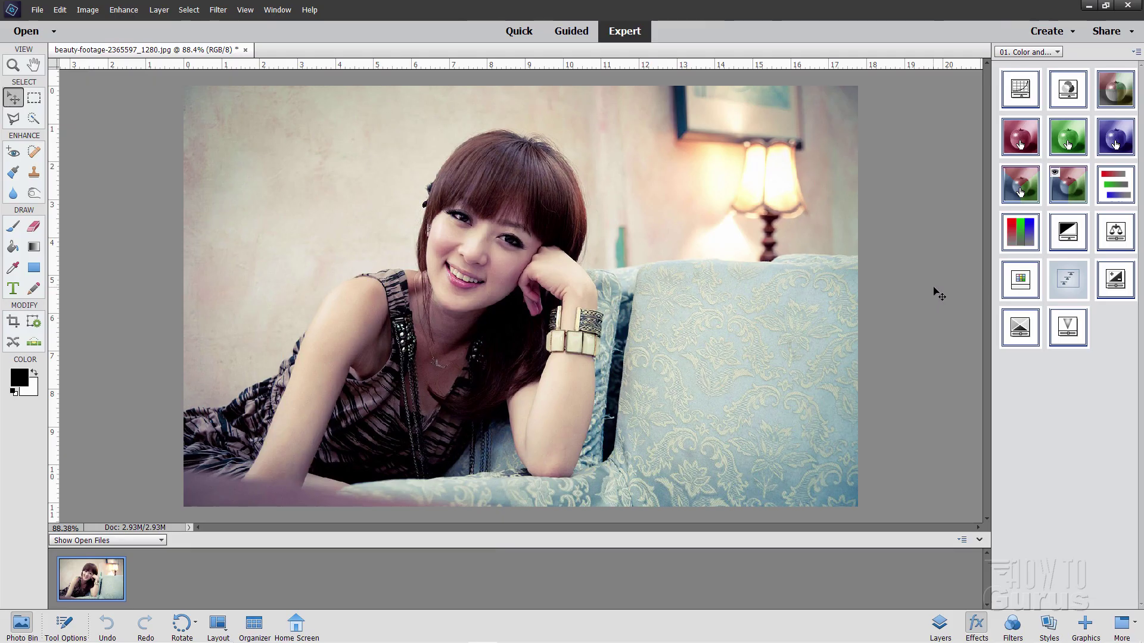
{"action": "left_click", "coordinate": [975, 624]}
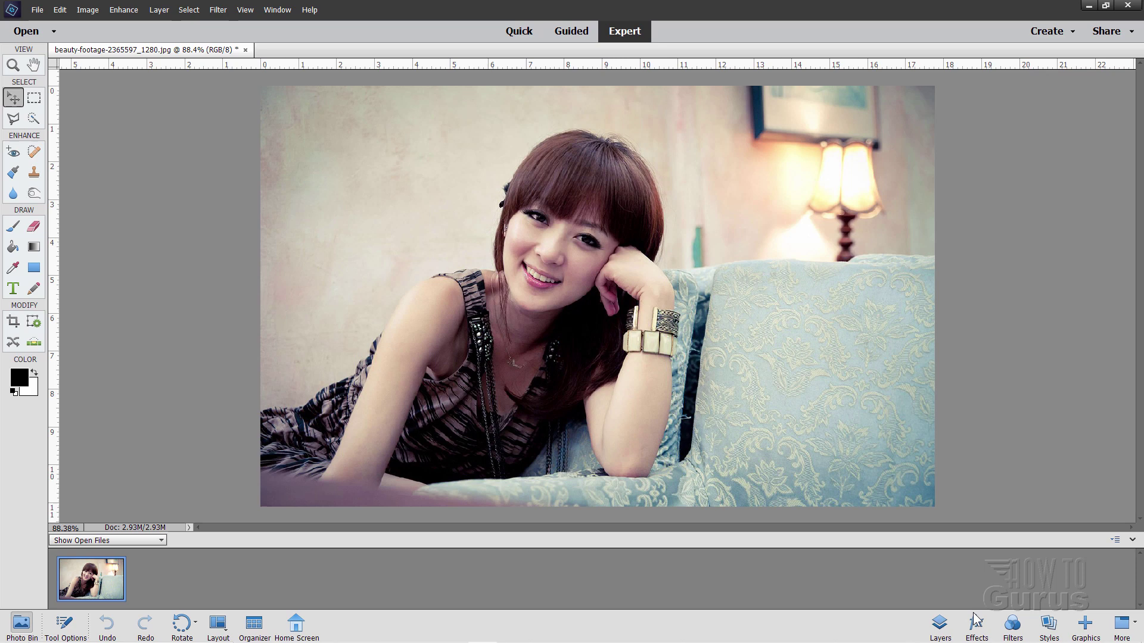
{"action": "left_click", "coordinate": [976, 624]}
{"action": "left_click", "coordinate": [1020, 55]}
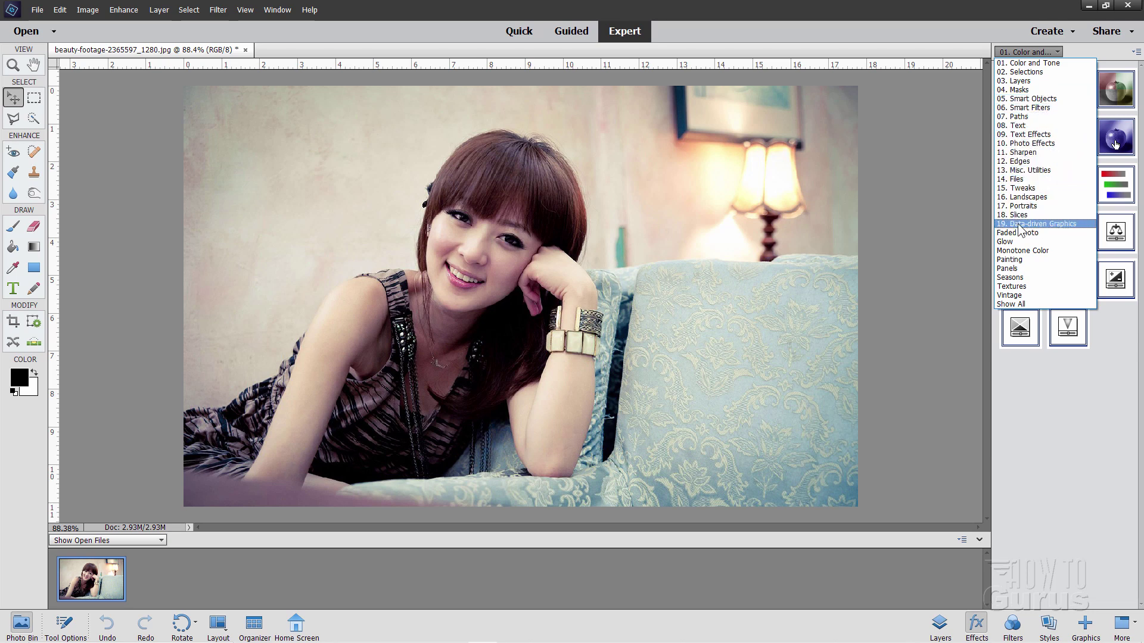
{"action": "left_click", "coordinate": [1044, 359]}
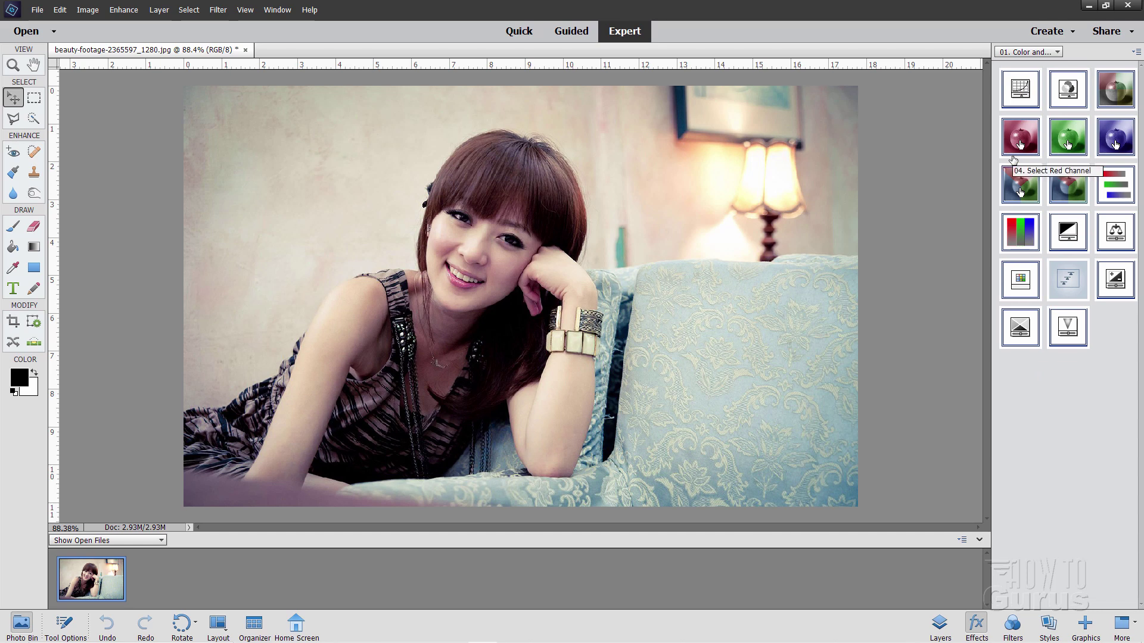
{"action": "left_click", "coordinate": [1016, 98]}
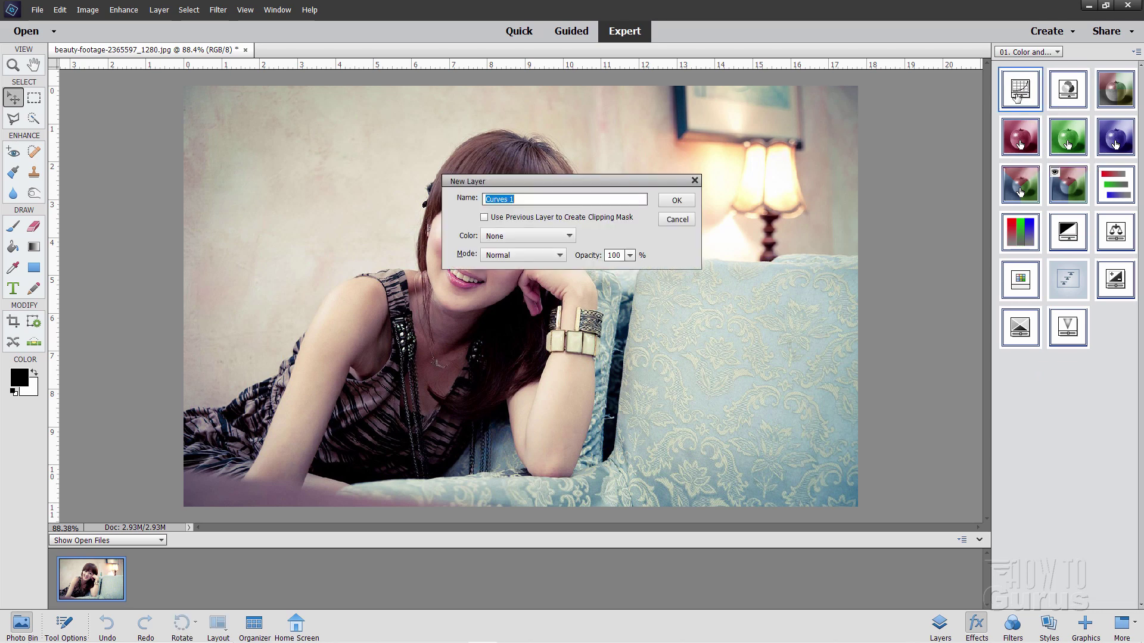
{"action": "left_click", "coordinate": [667, 202]}
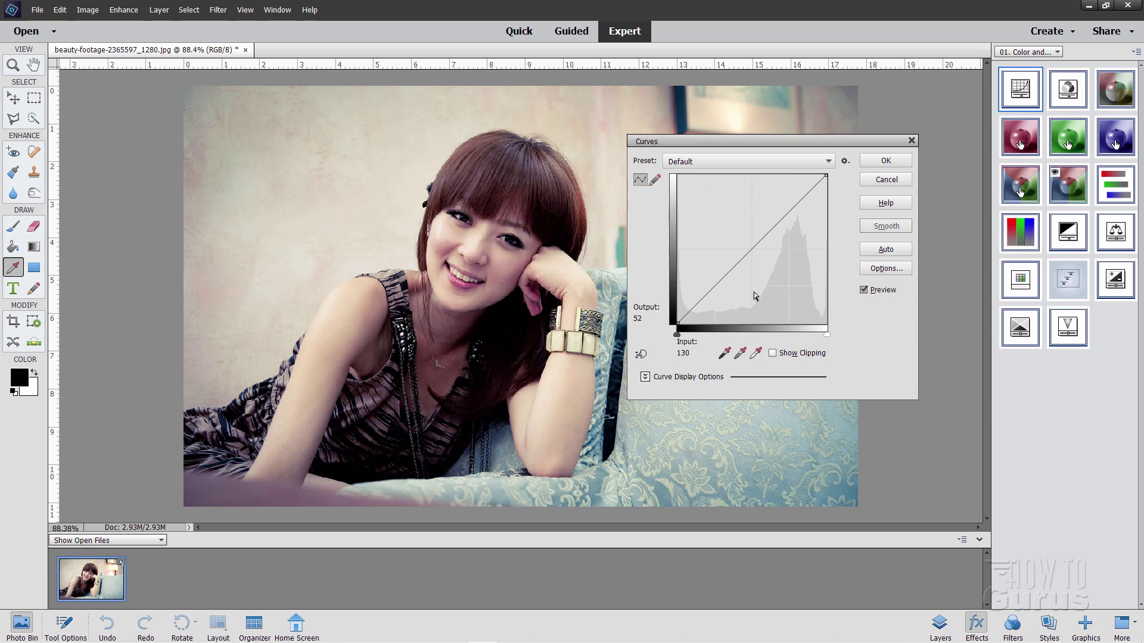
{"action": "mouse_move", "coordinate": [739, 262]}
{"action": "left_mouse_down"}
{"action": "mouse_move", "coordinate": [719, 257]}
{"action": "mouse_move", "coordinate": [732, 258]}
{"action": "mouse_move", "coordinate": [731, 271]}
{"action": "left_mouse_up"}
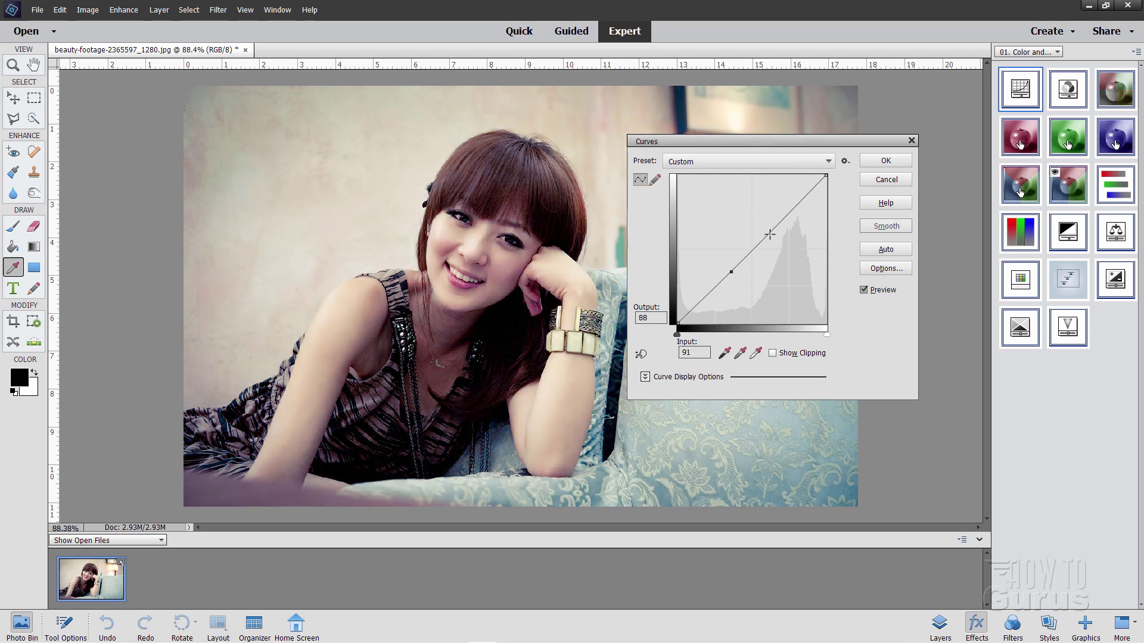
{"action": "left_click_drag", "start_coordinate": [770, 234], "coordinate": [775, 238]}
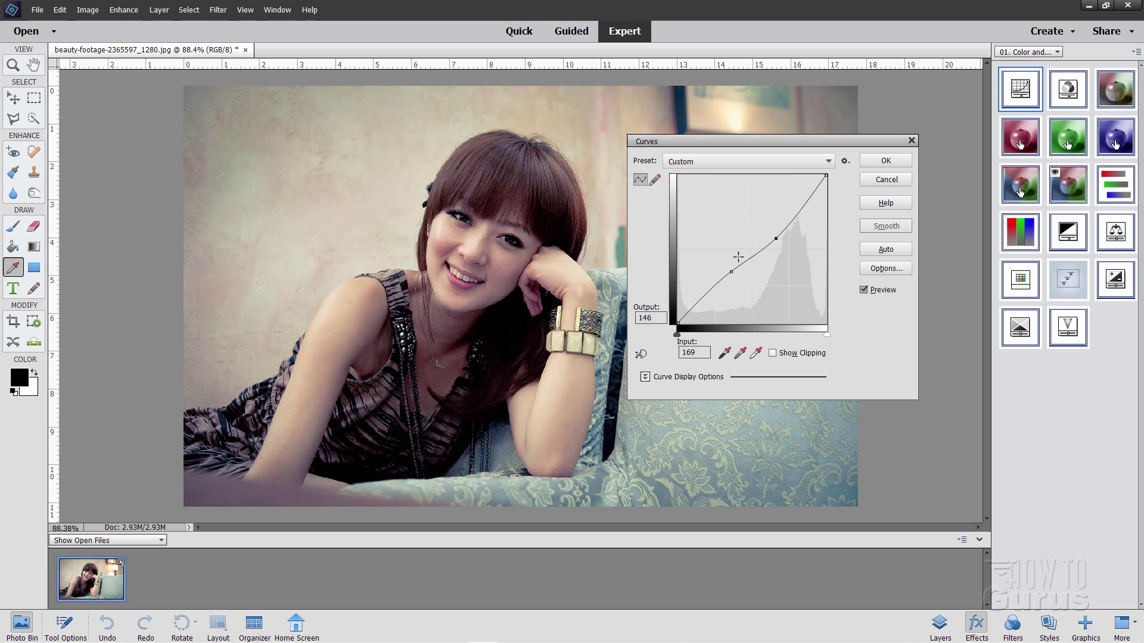
{"action": "left_click", "coordinate": [886, 179]}
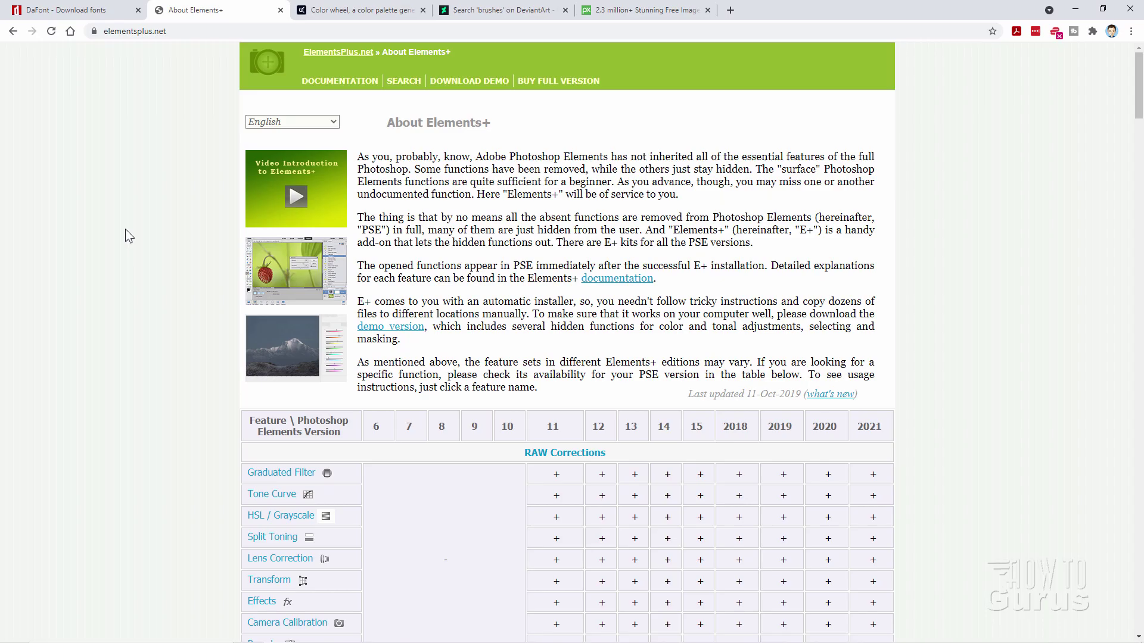
- On the Adobe Color wheel, rotate the palette toward oranges and purples
{"action": "left_click", "coordinate": [346, 19]}
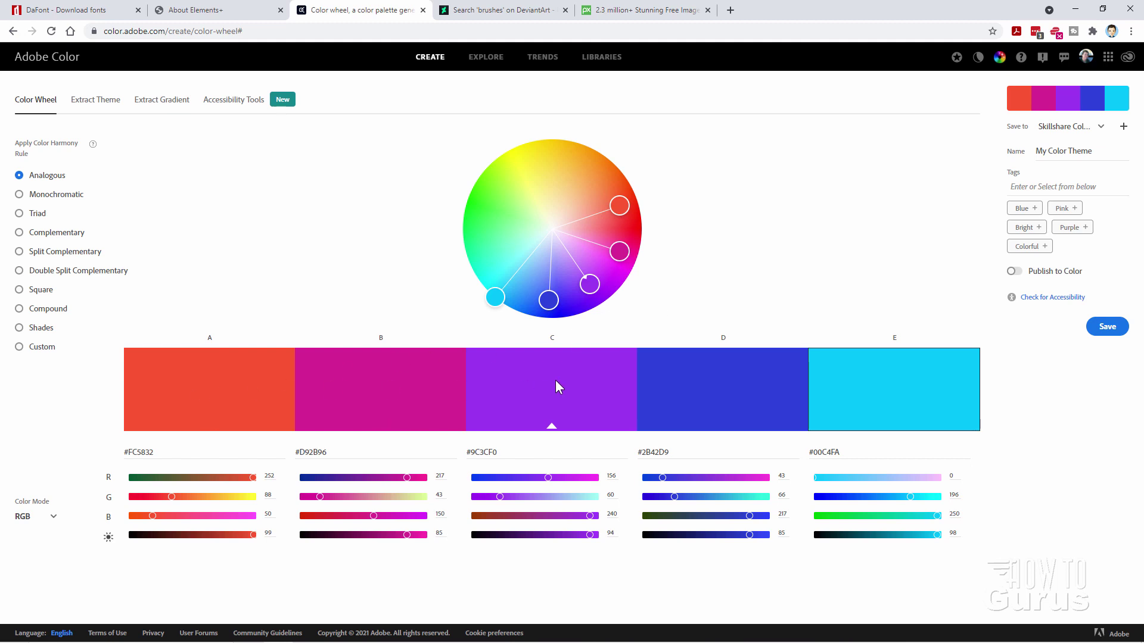
{"action": "left_click_drag", "start_coordinate": [591, 288], "coordinate": [639, 240]}
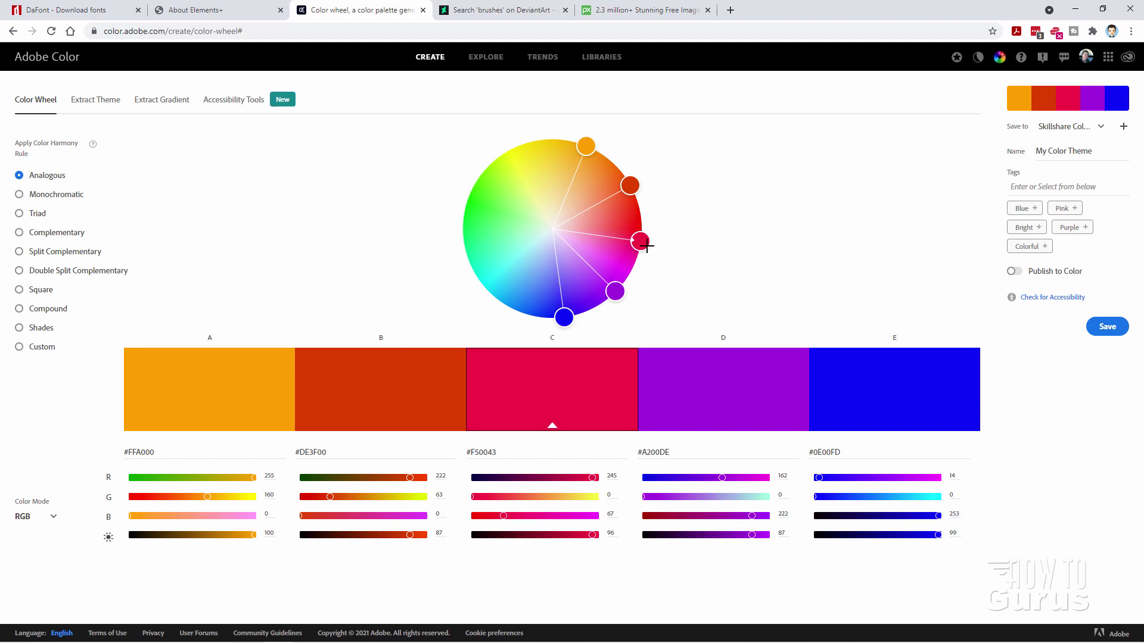
{"action": "left_click_drag", "start_coordinate": [569, 323], "coordinate": [523, 313]}
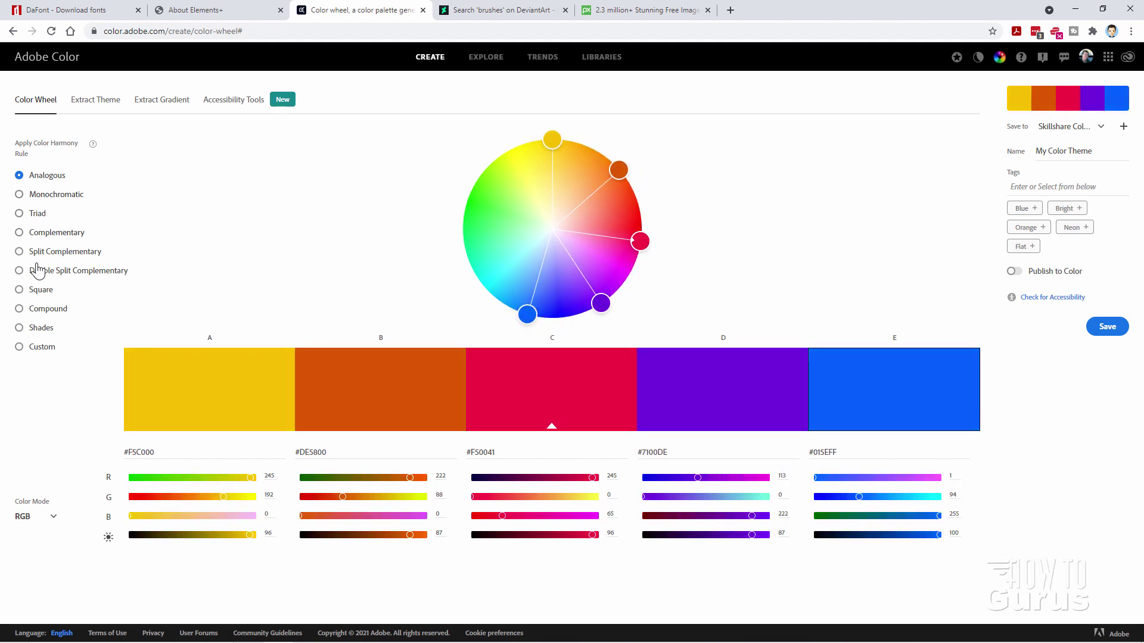
- Try monochromatic, triad, complementary and split complementary rules, settling on Double Split Complementary
{"action": "left_click", "coordinate": [65, 200]}
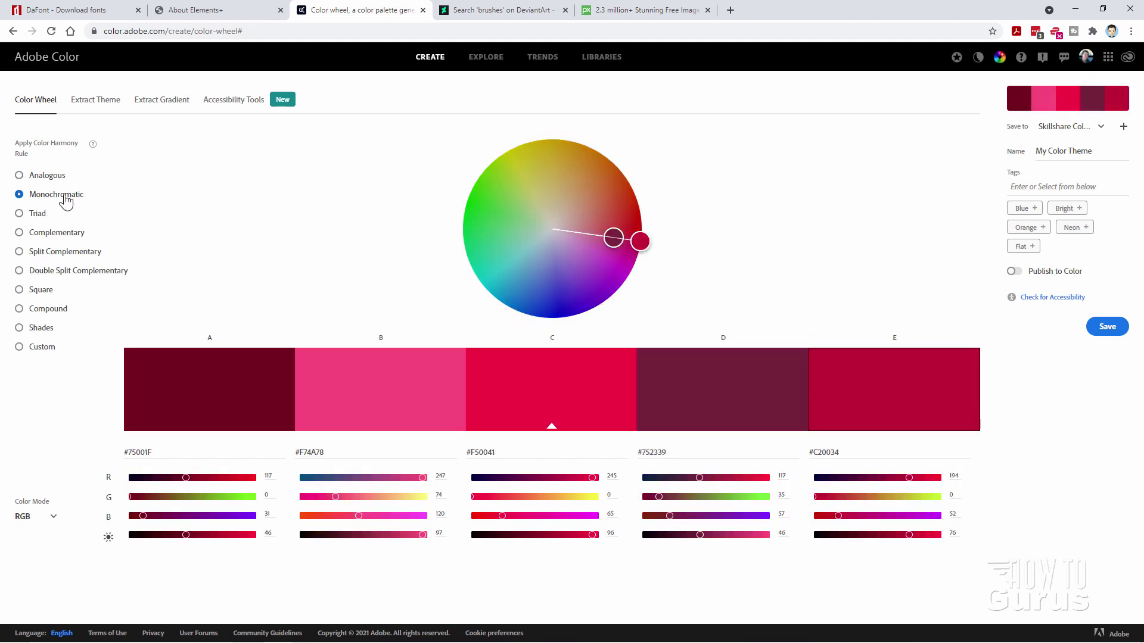
{"action": "left_click", "coordinate": [39, 214]}
{"action": "left_click", "coordinate": [65, 238]}
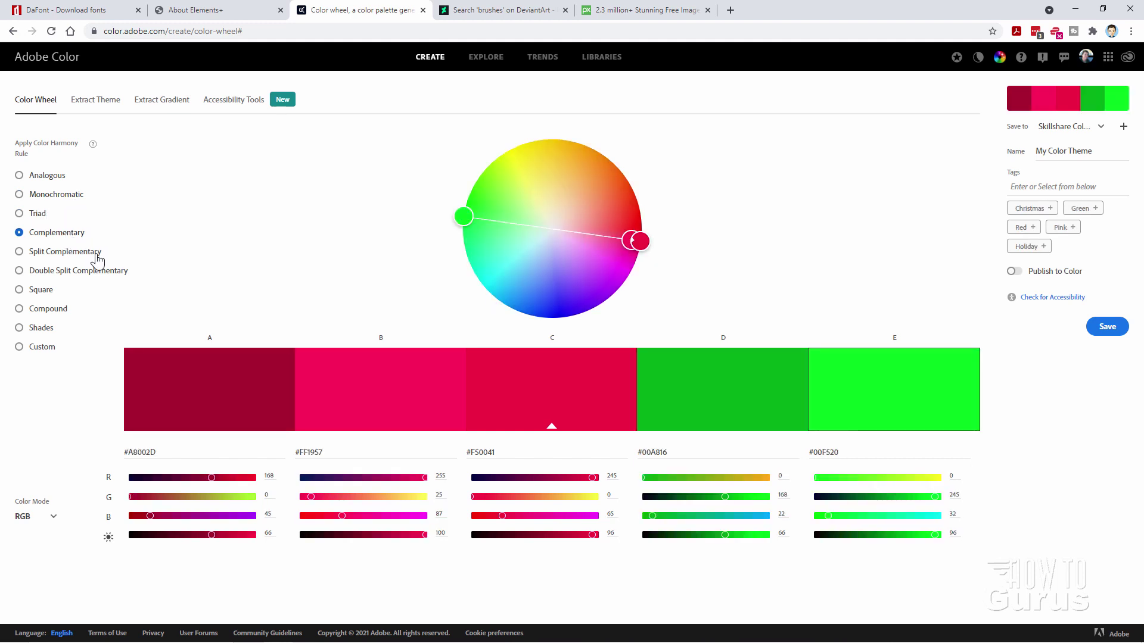
{"action": "left_click", "coordinate": [79, 253]}
{"action": "left_click", "coordinate": [104, 272]}
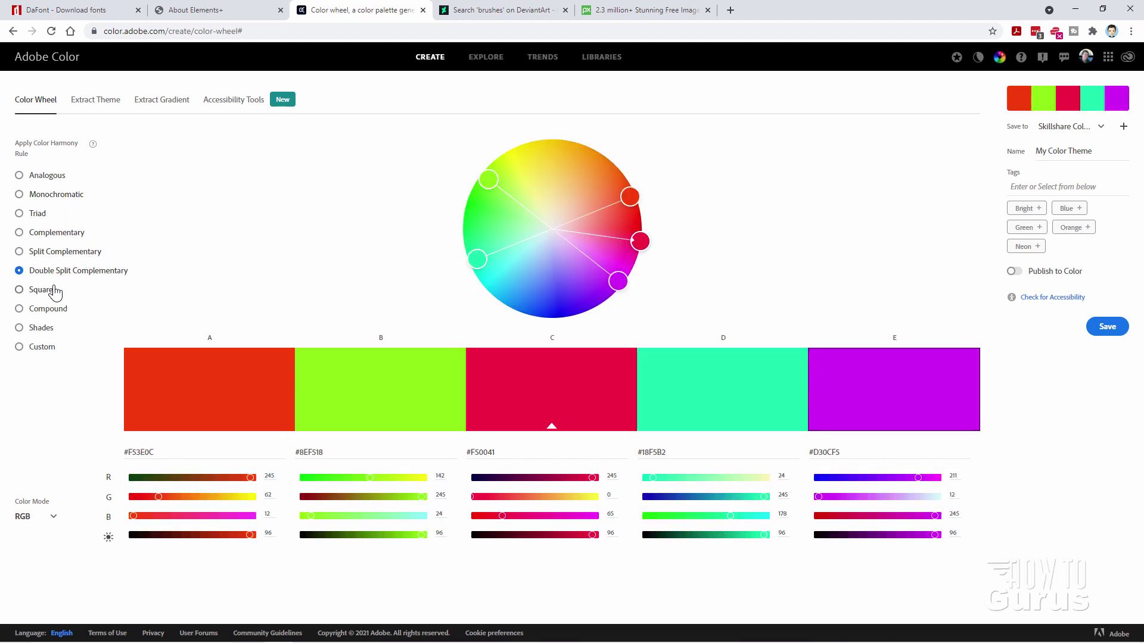
- Fine-tune the palette hues and save the theme to Skillshare Color Palette
{"action": "mouse_move", "coordinate": [618, 281]}
{"action": "left_mouse_down"}
{"action": "mouse_move", "coordinate": [606, 298]}
{"action": "mouse_move", "coordinate": [620, 280]}
{"action": "left_mouse_up"}
{"action": "left_click_drag", "start_coordinate": [640, 240], "coordinate": [646, 227]}
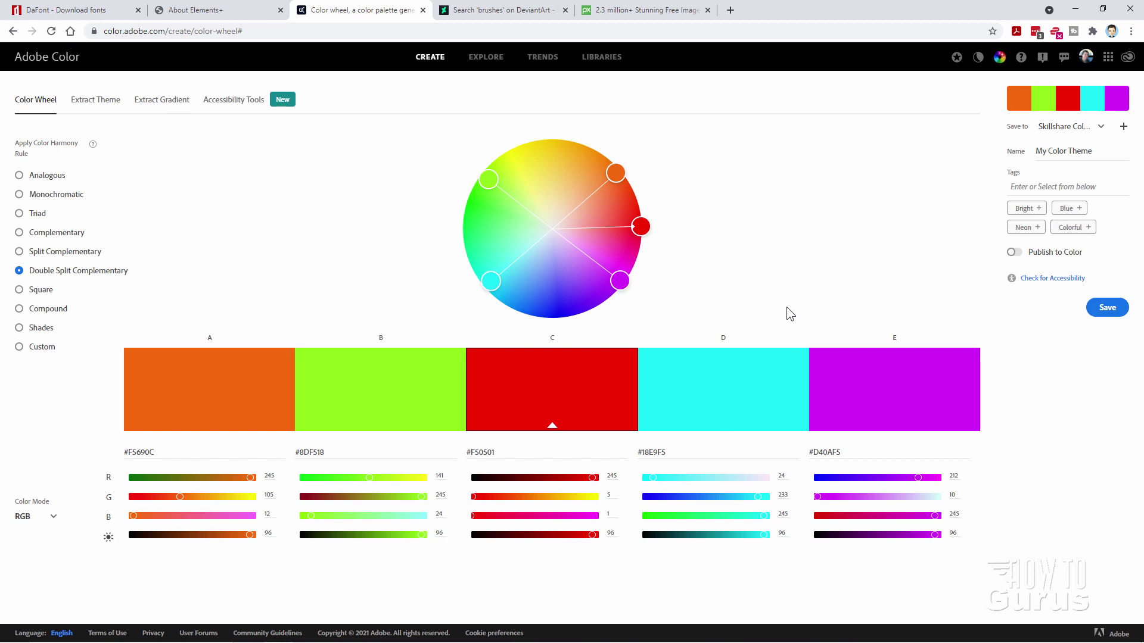
{"action": "left_click", "coordinate": [1106, 311]}
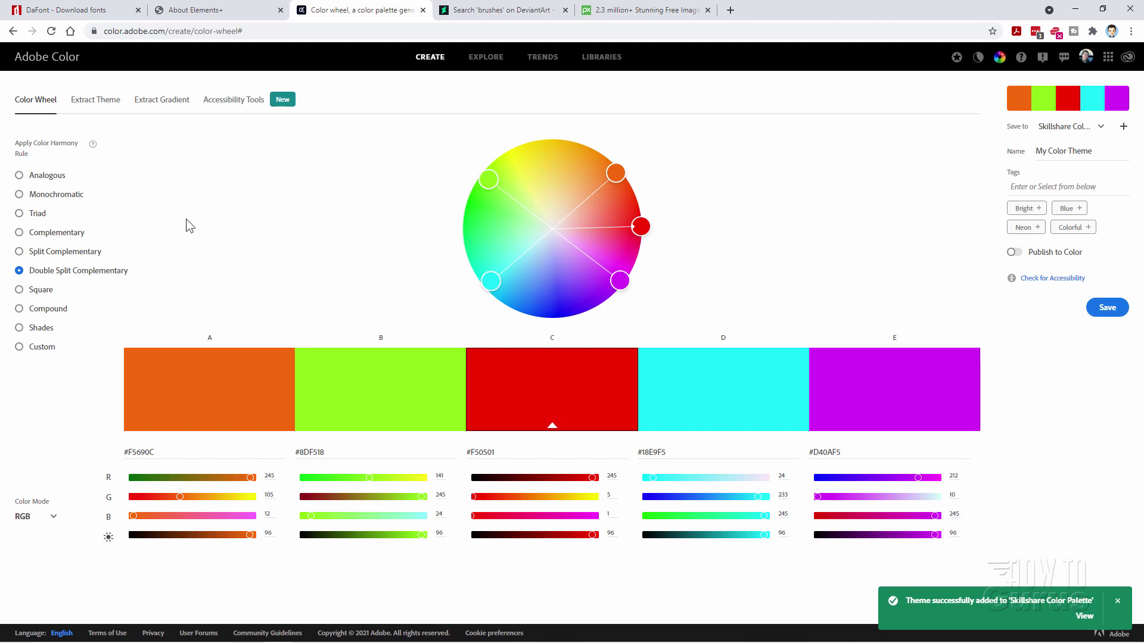
- Browse the themes saved in My Library, return to the colour wheel, and select the address bar
{"action": "left_click", "coordinate": [601, 57]}
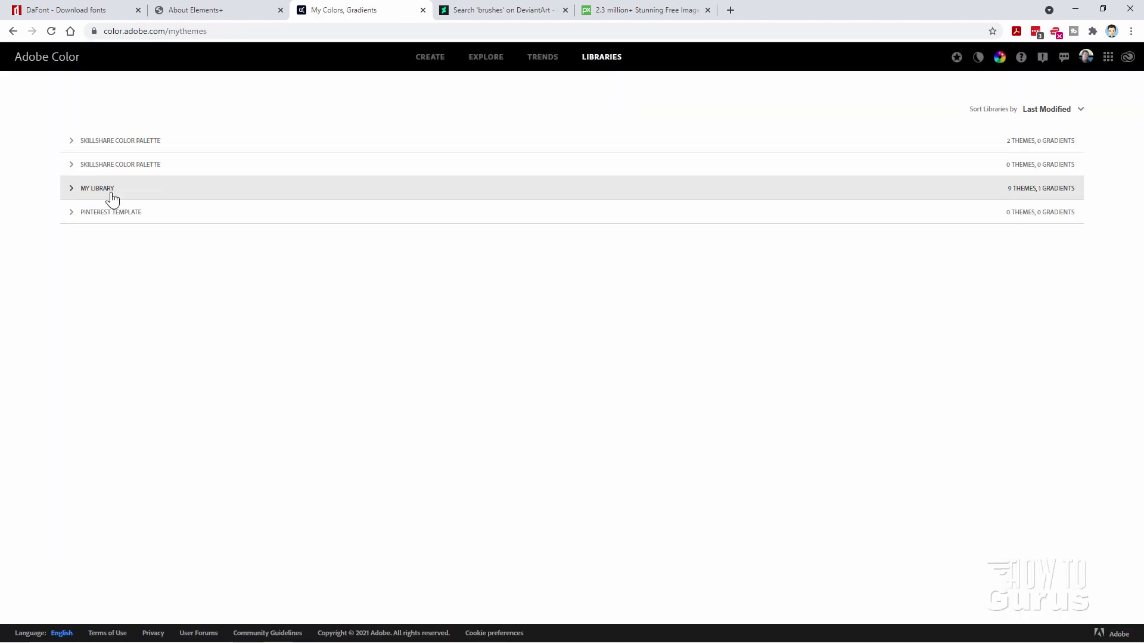
{"action": "left_click", "coordinate": [105, 189]}
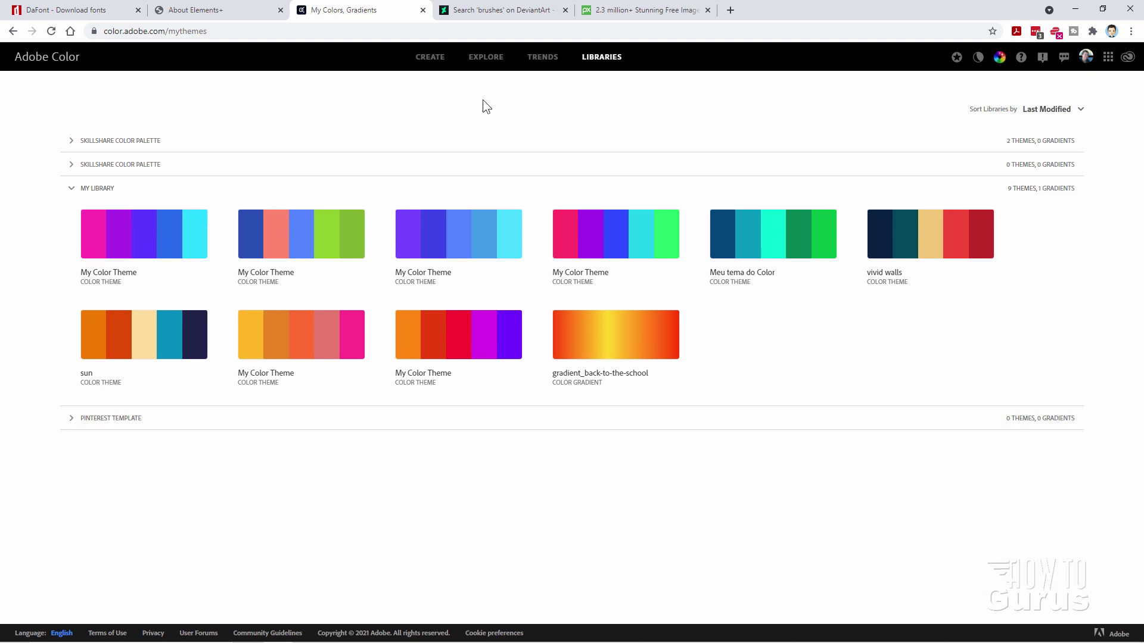
{"action": "left_click", "coordinate": [439, 62]}
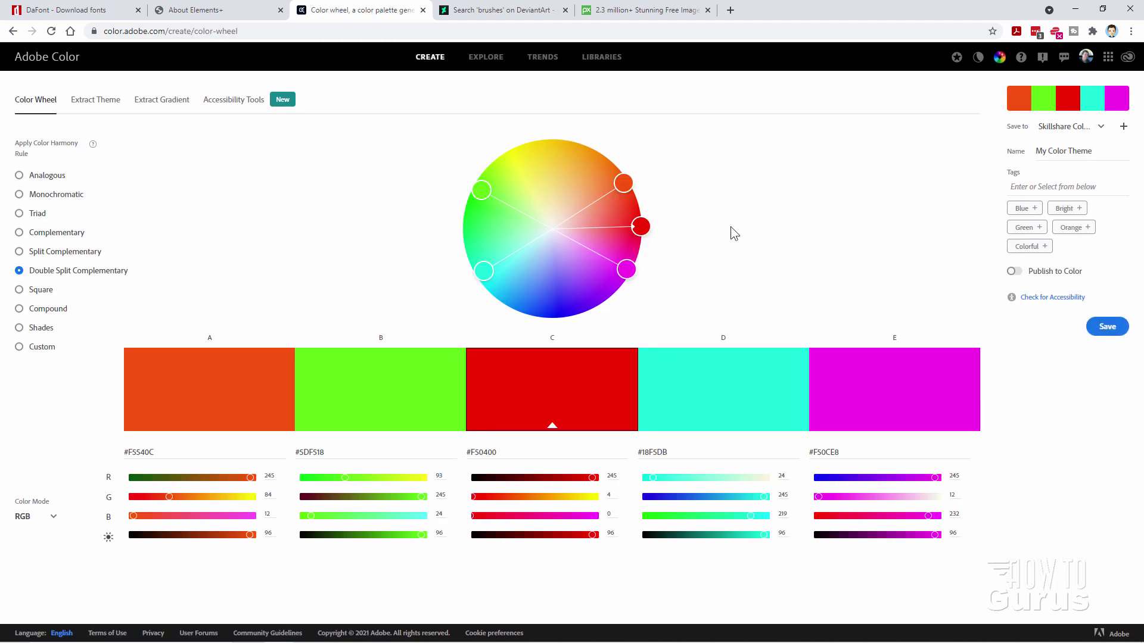
{"action": "left_click", "coordinate": [156, 33]}
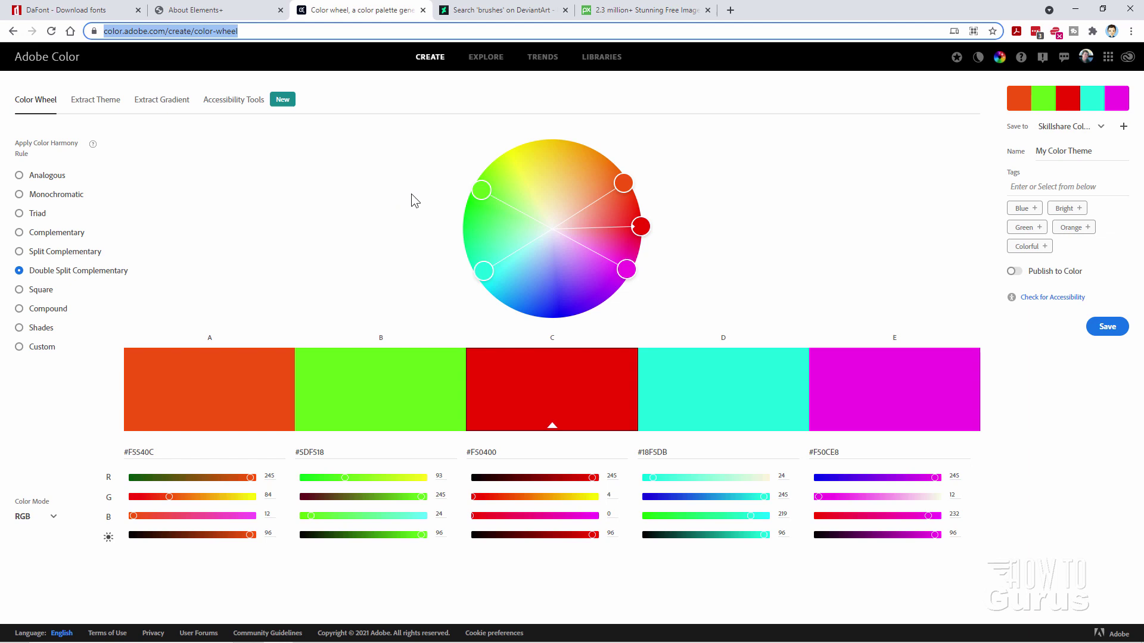
- Search DeviantArt for 'photoshop brushes' and scroll through the results
{"action": "left_click", "coordinate": [504, 10]}
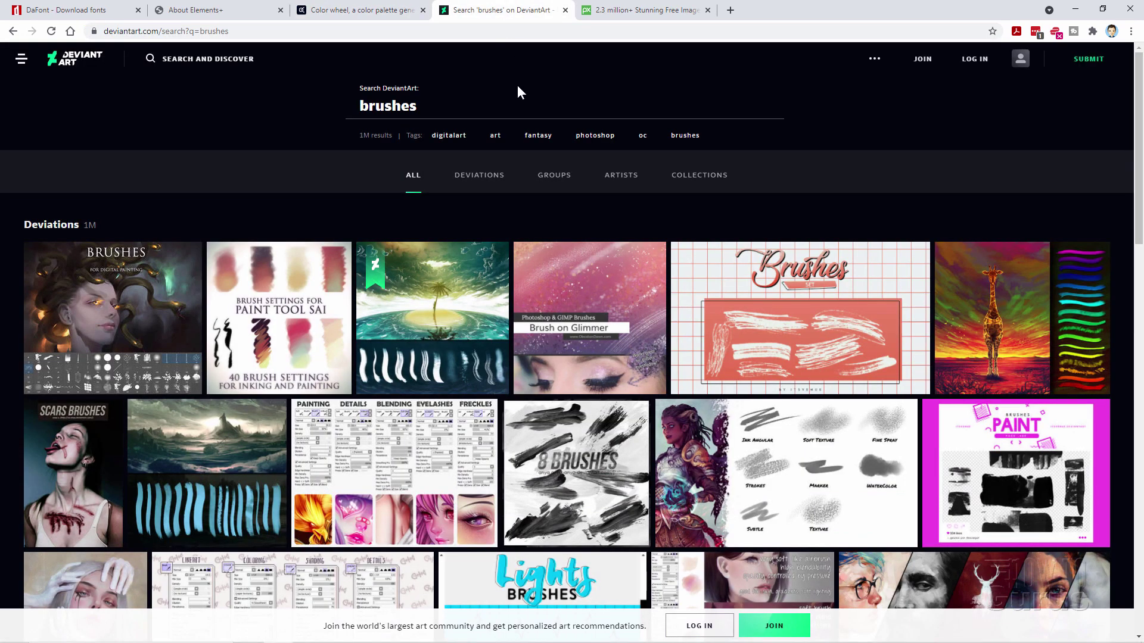
{"action": "left_click", "coordinate": [77, 62]}
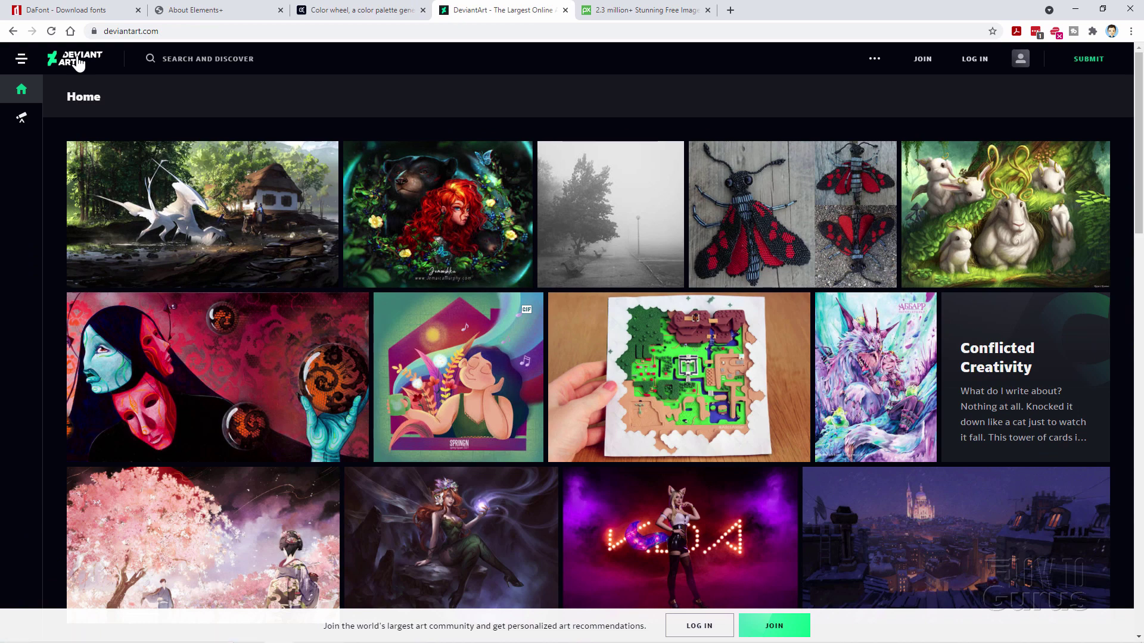
{"action": "left_click", "coordinate": [240, 69]}
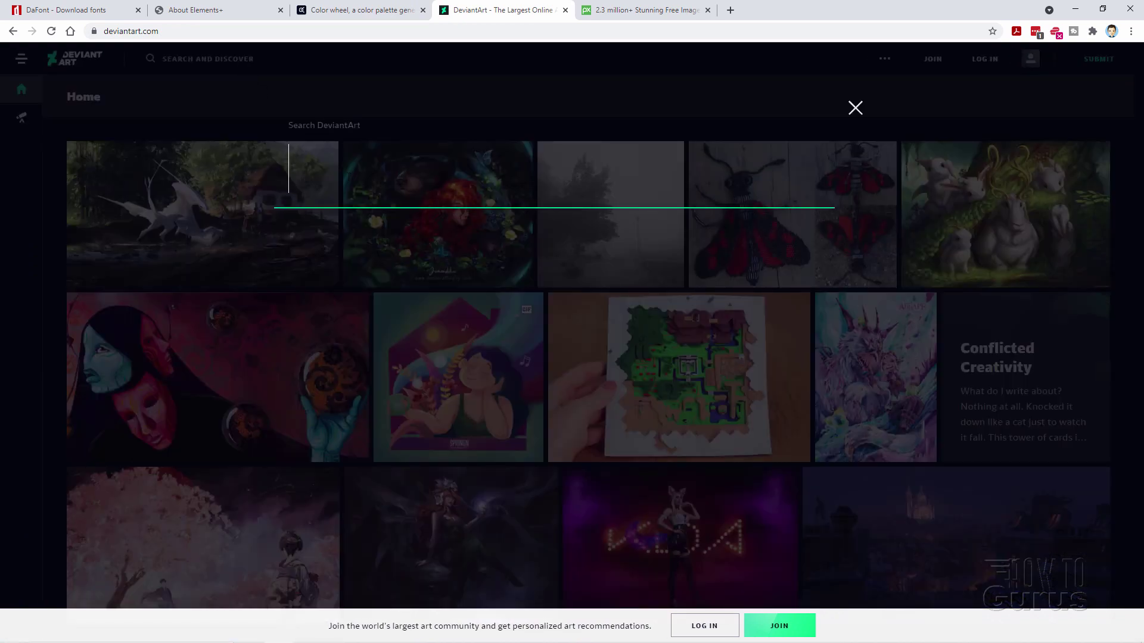
{"action": "type", "text": "photoshop b"}
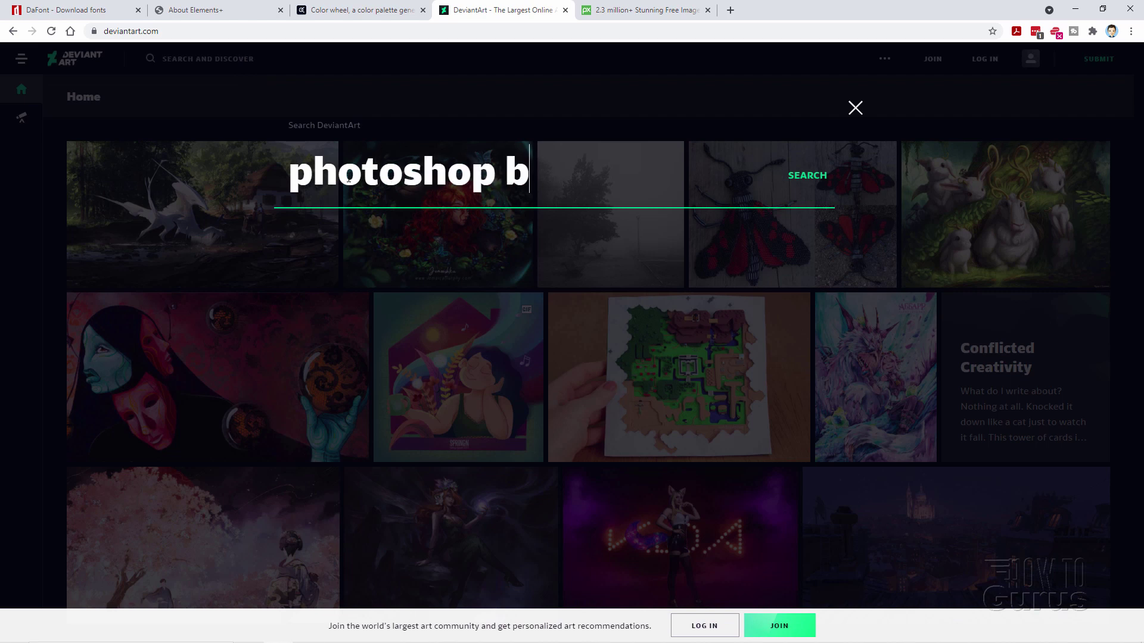
{"action": "type", "text": "rushes"}
{"action": "key", "text": "Return"}
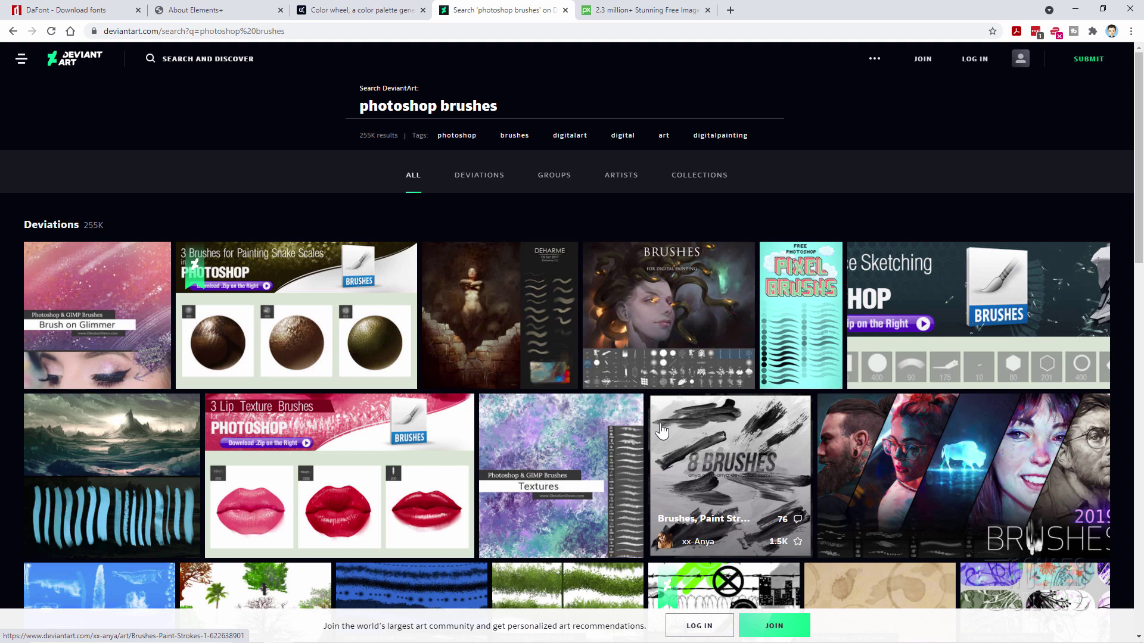
{"action": "scroll", "coordinate": [655, 426], "scroll_direction": "down", "scroll_amount": 5}
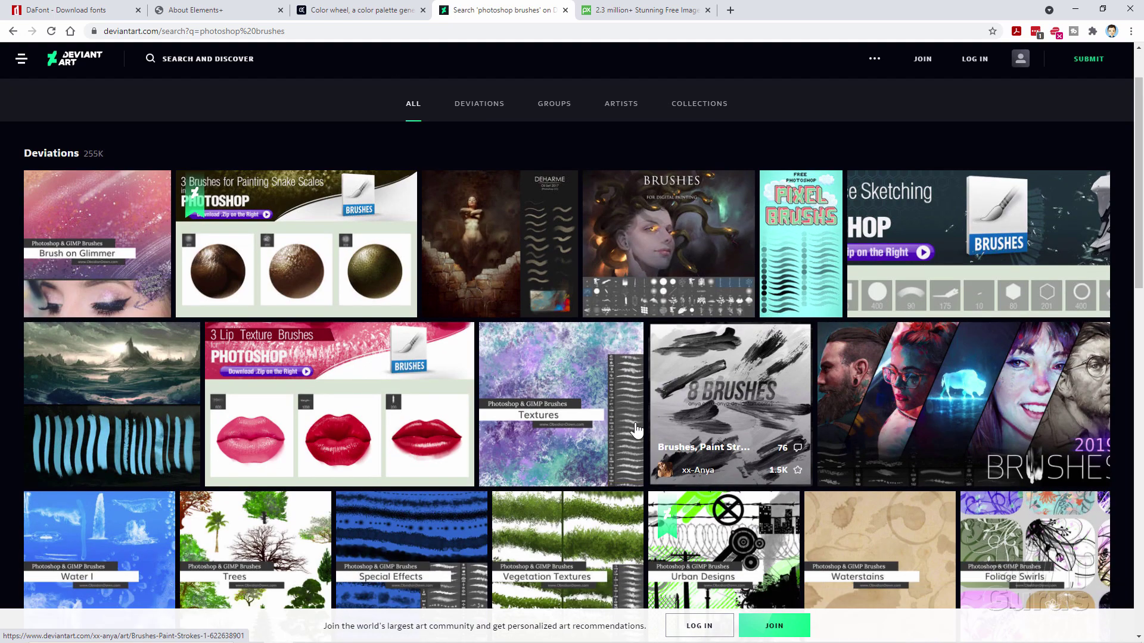
{"action": "scroll", "coordinate": [611, 380], "scroll_direction": "up", "scroll_amount": 3}
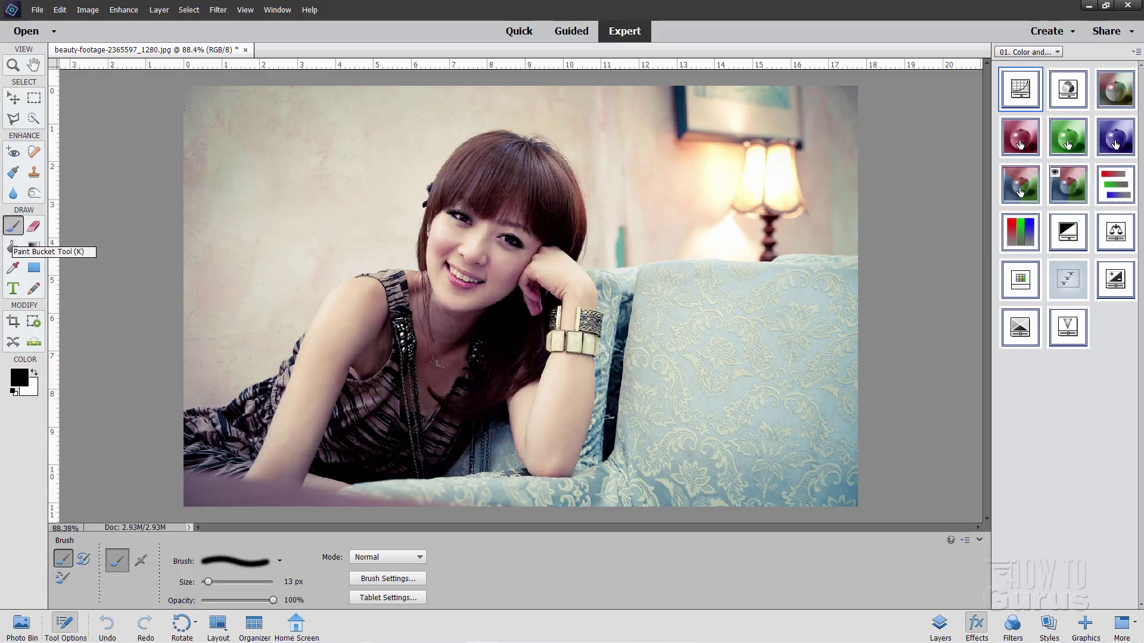
- Open the Brush picker in Tool Options and its flyout options menu
{"action": "left_click", "coordinate": [280, 561]}
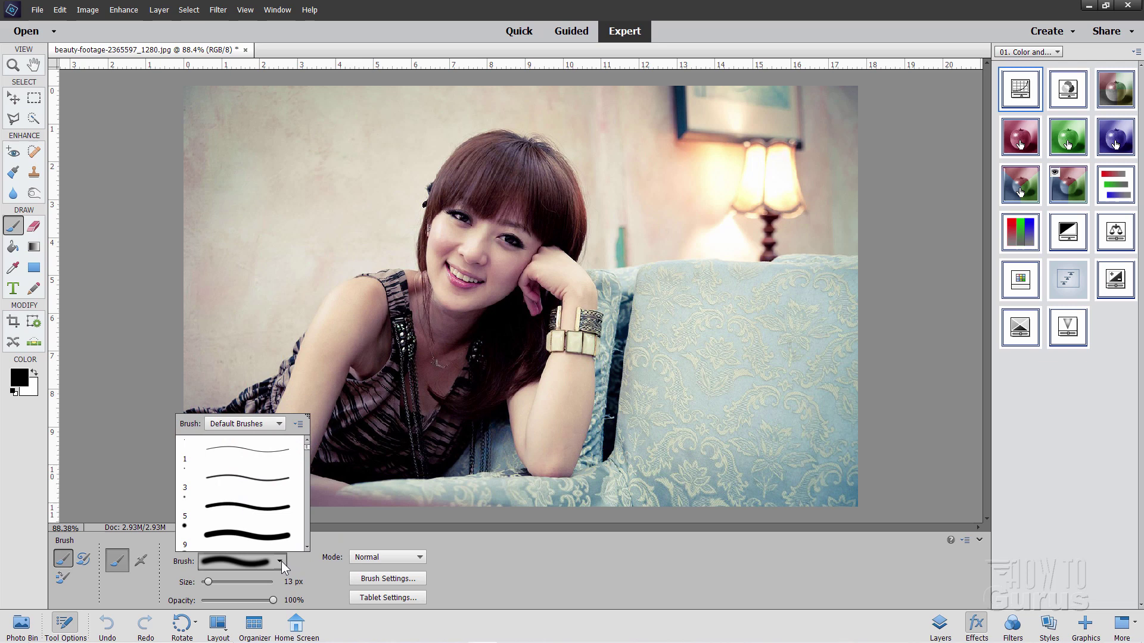
{"action": "left_click", "coordinate": [300, 425]}
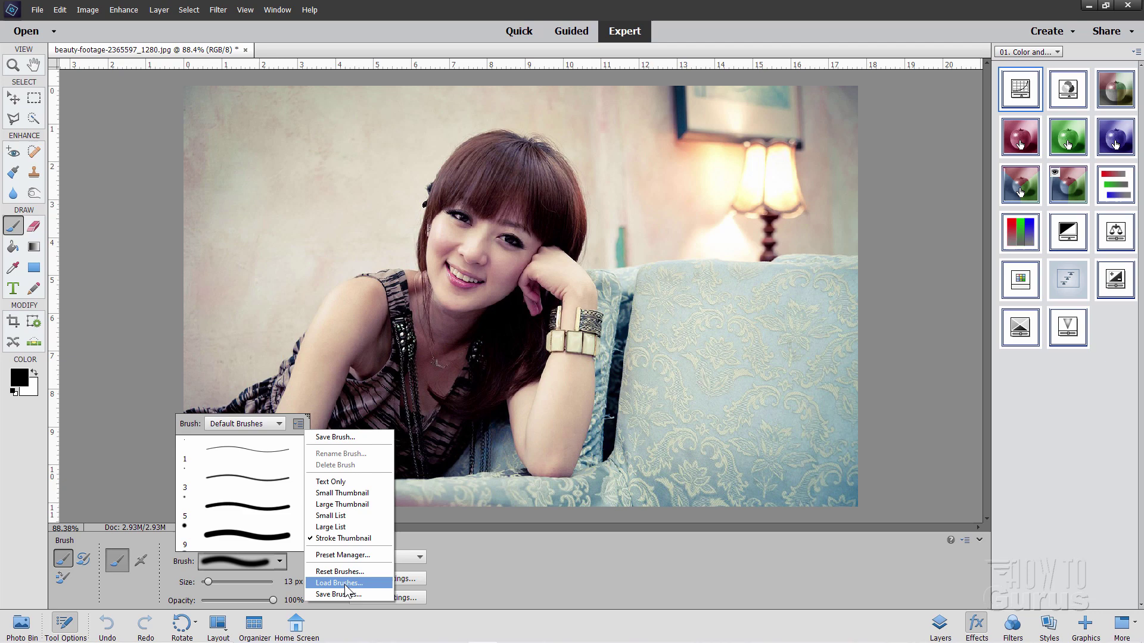
- Load the urban_floral_brushes_by_rawox.abr brush set via Load Brushes
{"action": "left_click", "coordinate": [343, 589]}
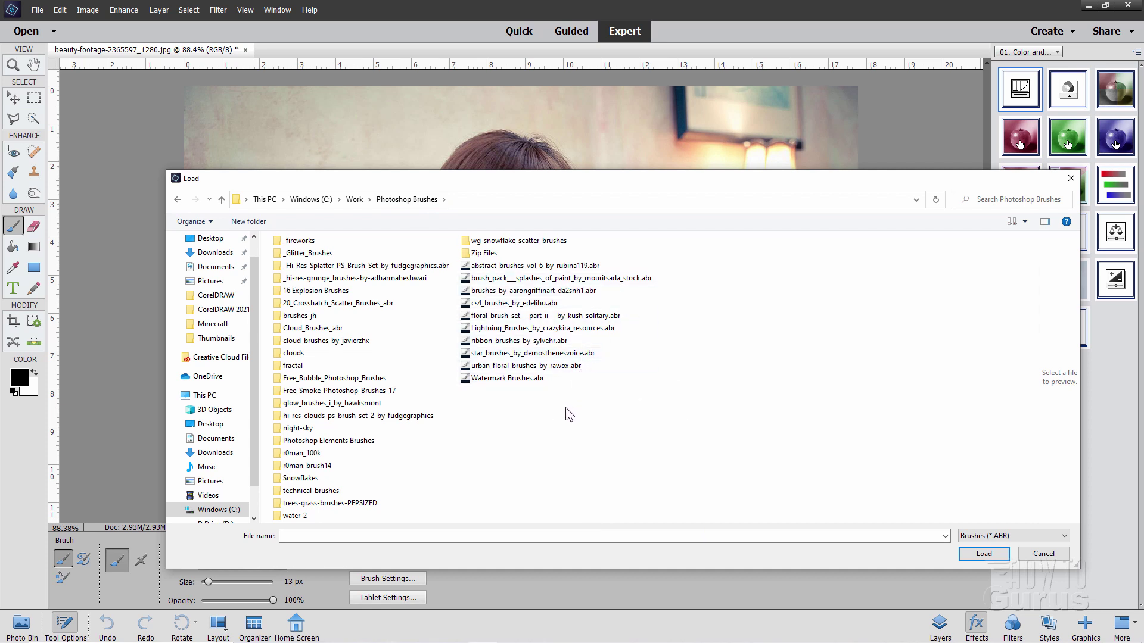
{"action": "left_click", "coordinate": [499, 379]}
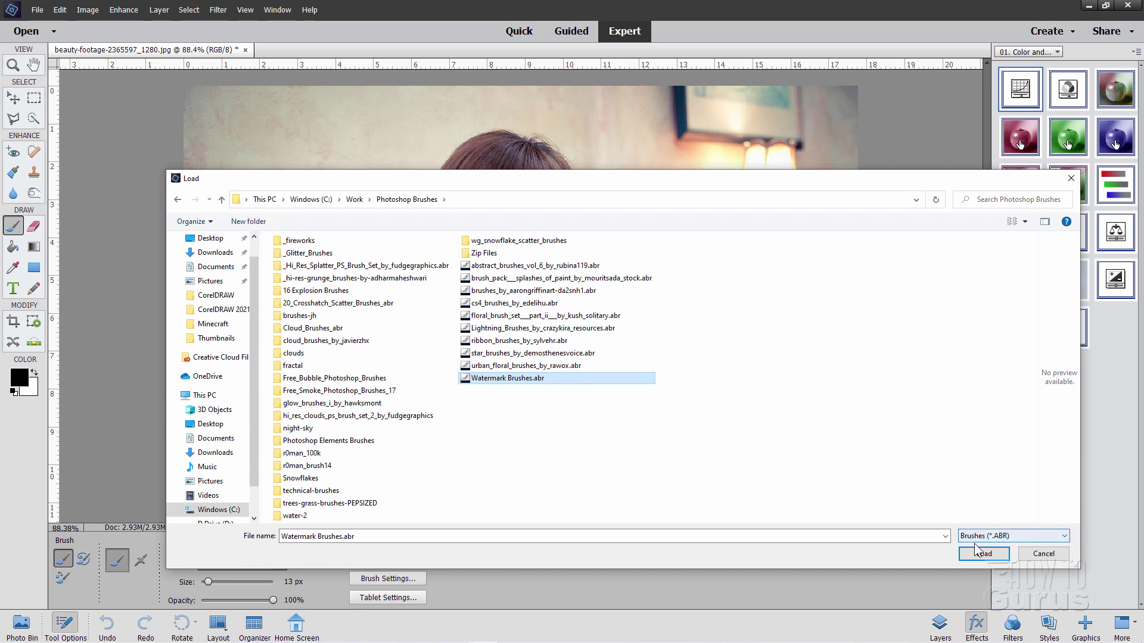
{"action": "left_click", "coordinate": [503, 367]}
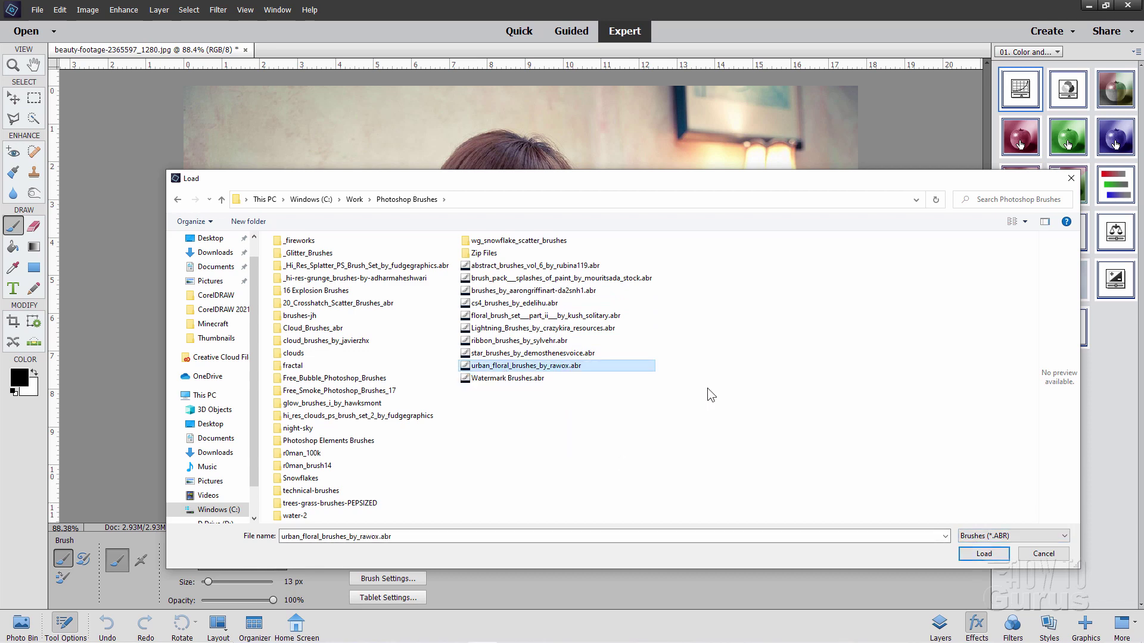
{"action": "left_click", "coordinate": [984, 553]}
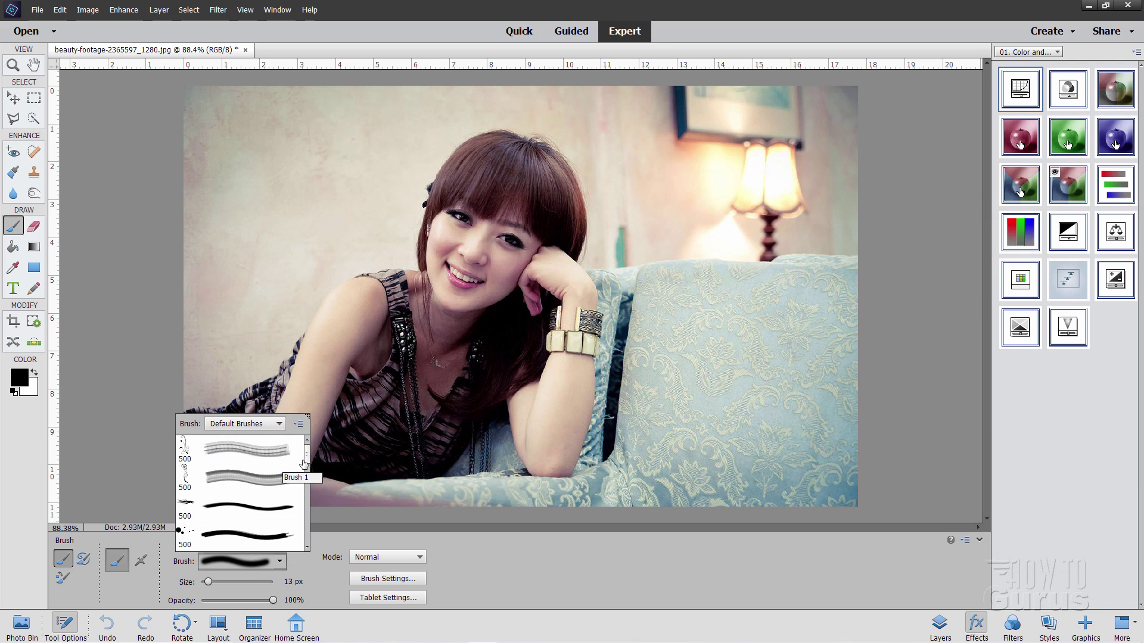
- Pick the 500 px swirl brush and stamp it on the right side of the photo
{"action": "scroll", "coordinate": [307, 472], "scroll_direction": "down", "scroll_amount": 1}
{"action": "left_click_drag", "start_coordinate": [307, 473], "coordinate": [307, 497]}
{"action": "left_click", "coordinate": [194, 461]}
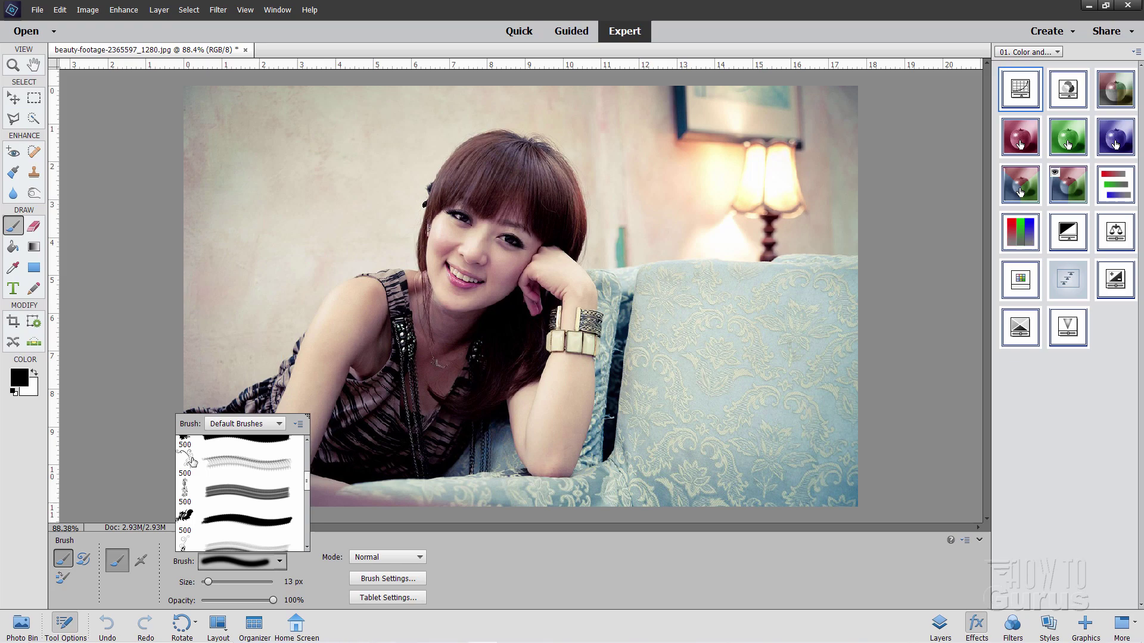
{"action": "left_click", "coordinate": [691, 265]}
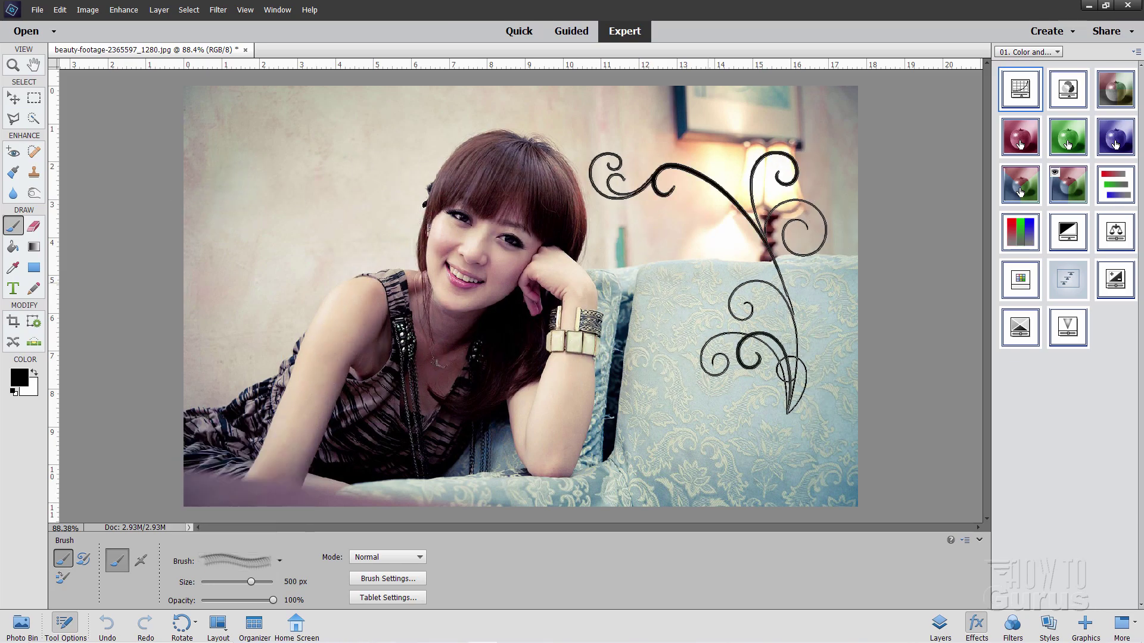
{"action": "left_click", "coordinate": [691, 265]}
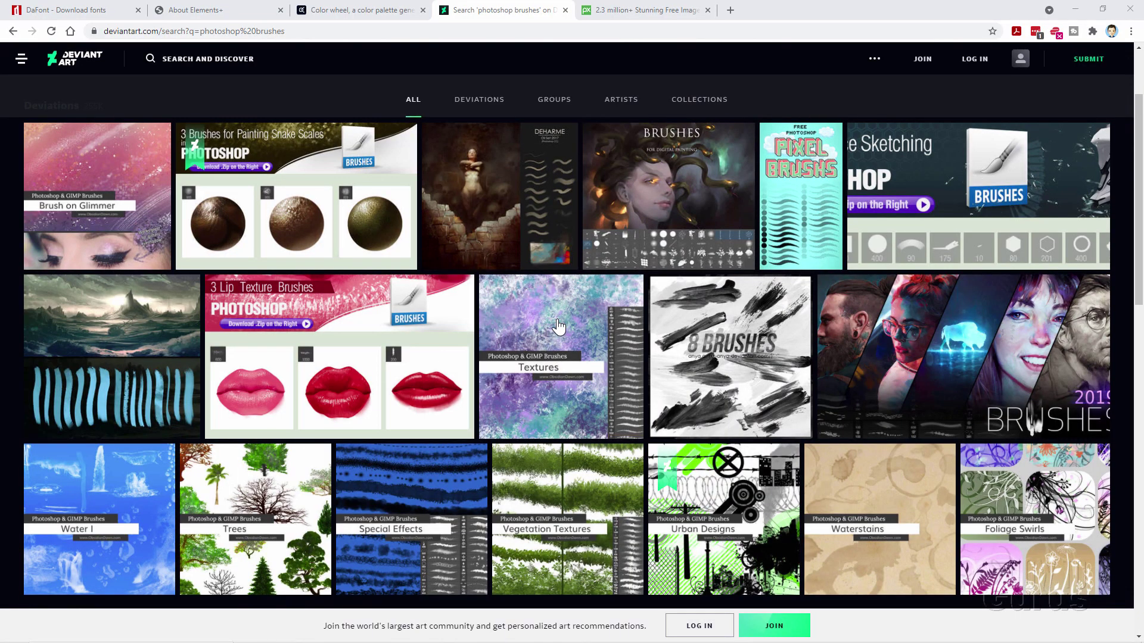
- Switch to the Pixabay browser tab
{"action": "left_click", "coordinate": [650, 10]}
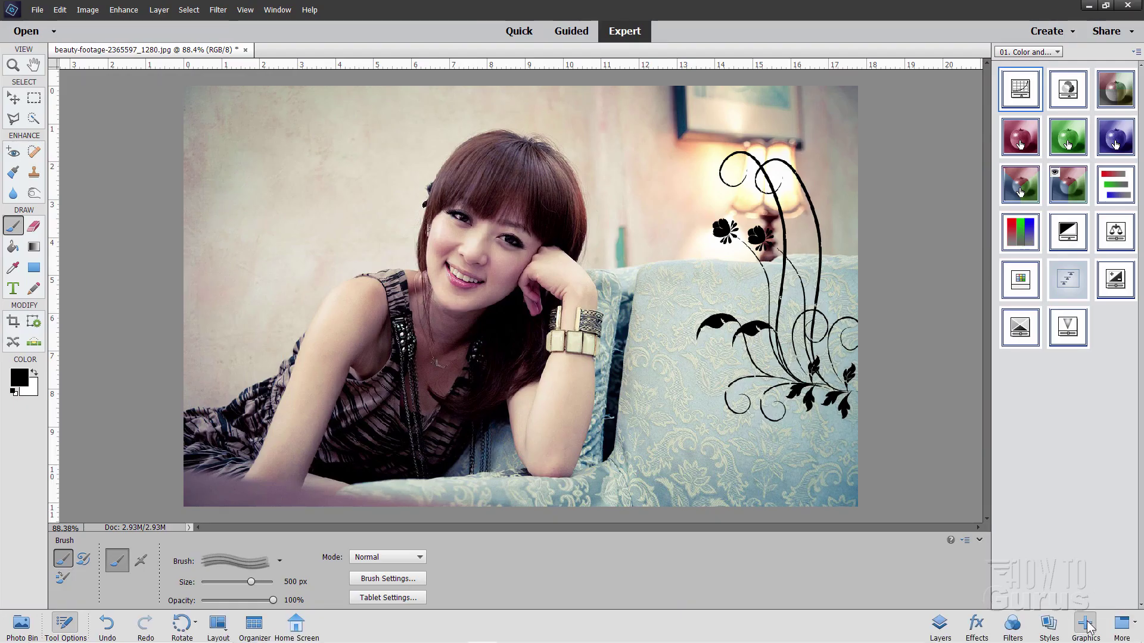
- Cycle the Graphics panel's By Type category through Graphics, Shapes and Backgrounds, ending on Backgrounds
{"action": "left_click", "coordinate": [1086, 624]}
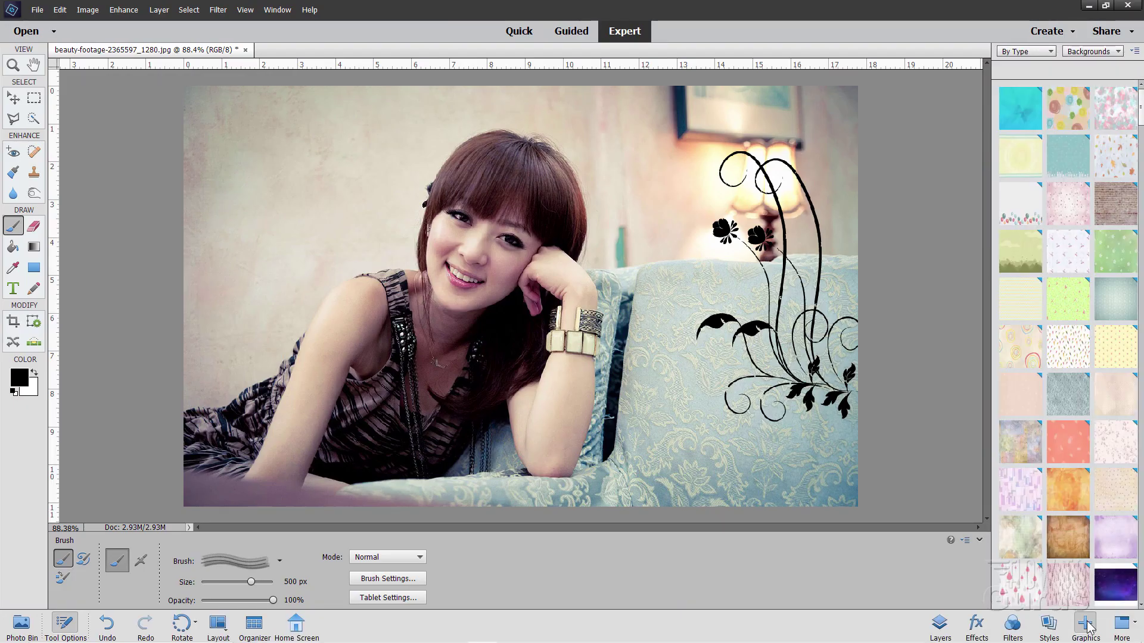
{"action": "left_click", "coordinate": [1094, 52]}
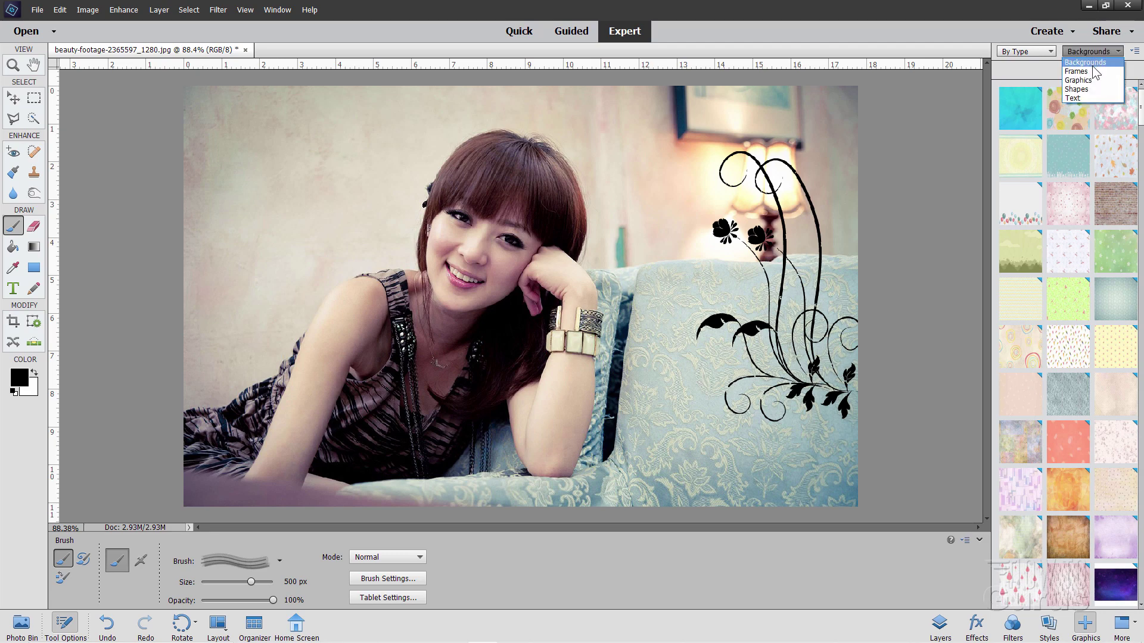
{"action": "left_click", "coordinate": [1093, 69]}
{"action": "left_click", "coordinate": [1094, 52]}
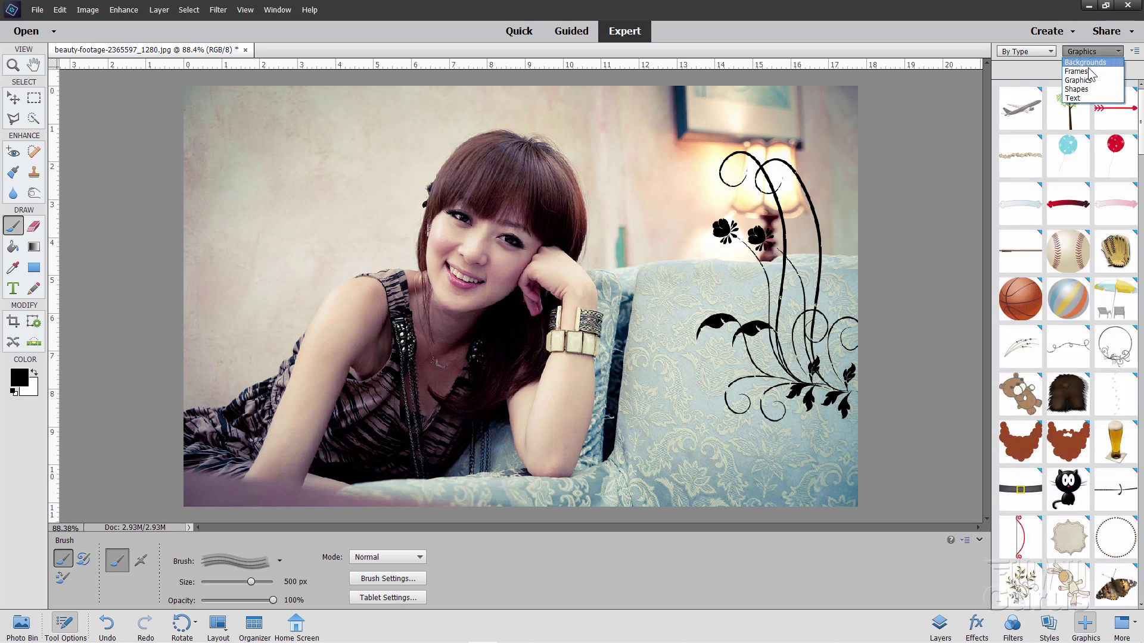
{"action": "left_click", "coordinate": [1078, 88]}
{"action": "left_click", "coordinate": [1089, 53]}
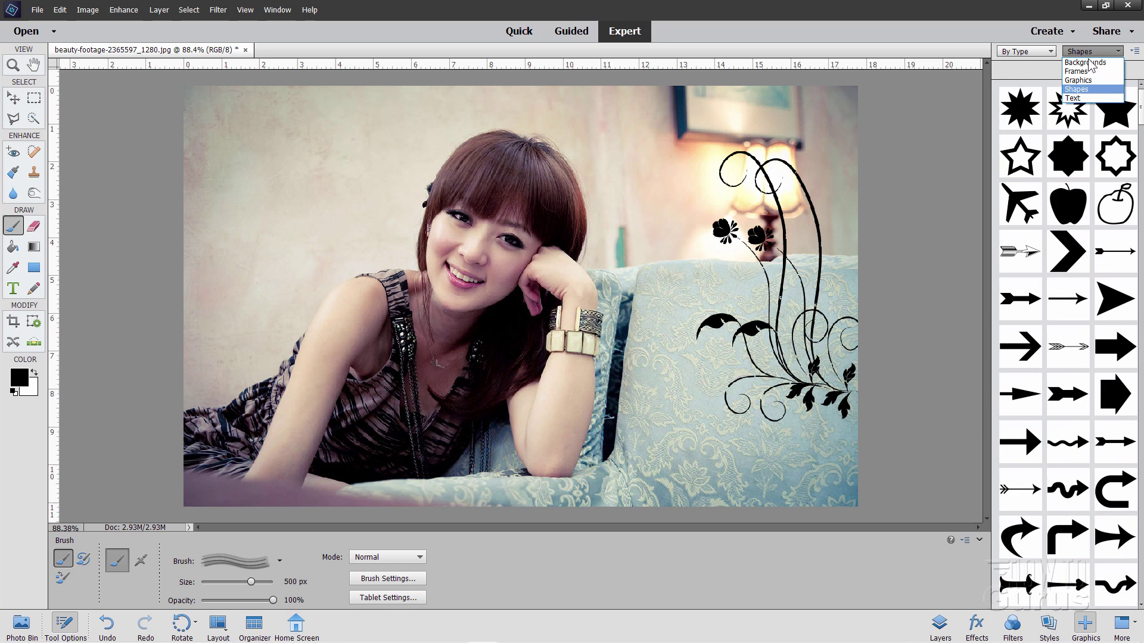
{"action": "left_click", "coordinate": [1087, 62]}
{"action": "left_click", "coordinate": [1090, 53]}
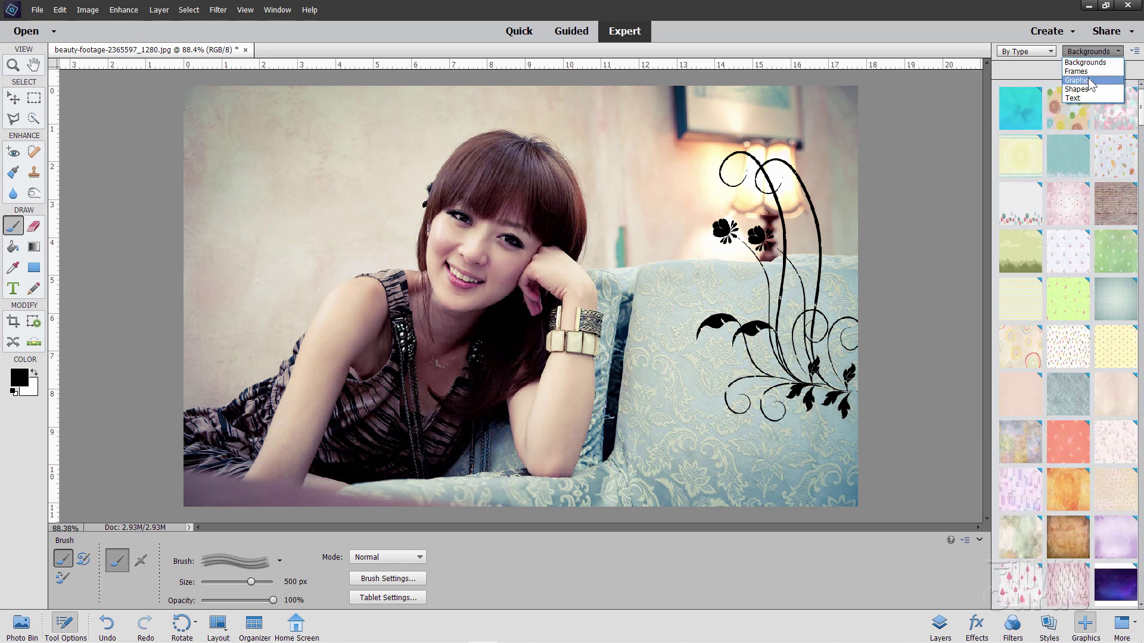
{"action": "left_click", "coordinate": [1089, 79]}
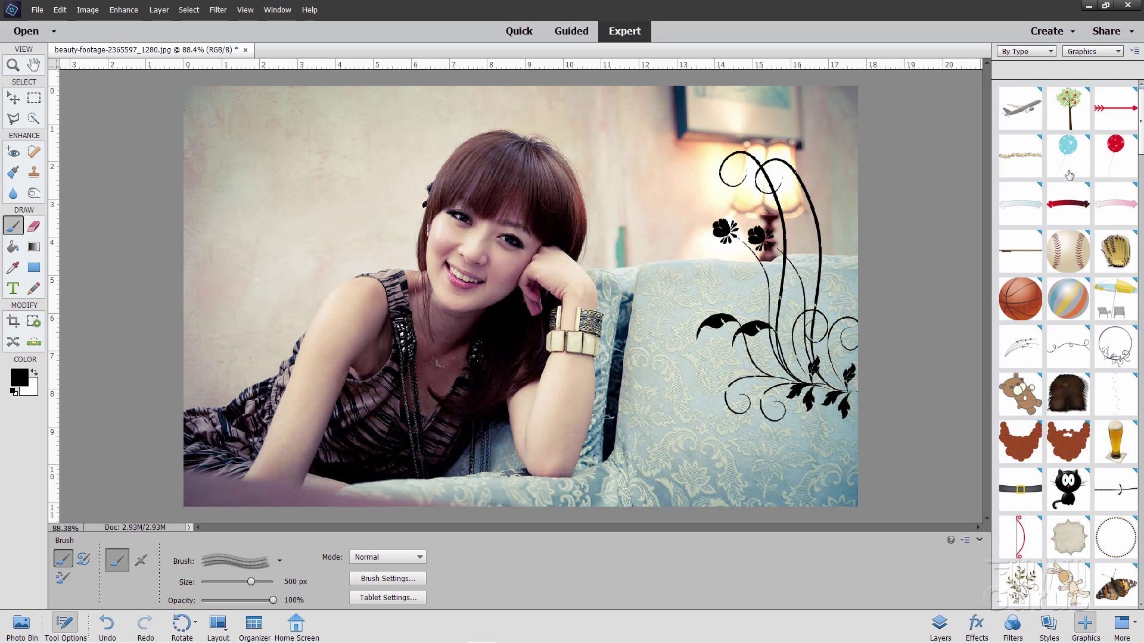
{"action": "left_click", "coordinate": [1091, 52]}
{"action": "left_click", "coordinate": [1086, 63]}
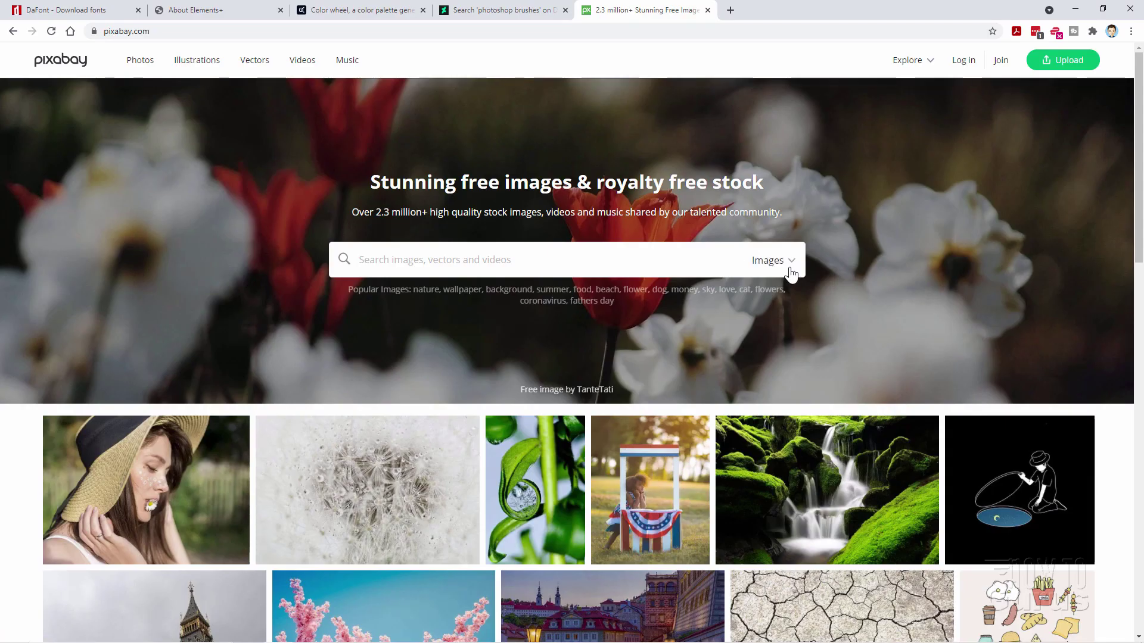
- Search Pixabay Illustrations for 'apple' and scroll through the 1,542 results
{"action": "left_click", "coordinate": [793, 265]}
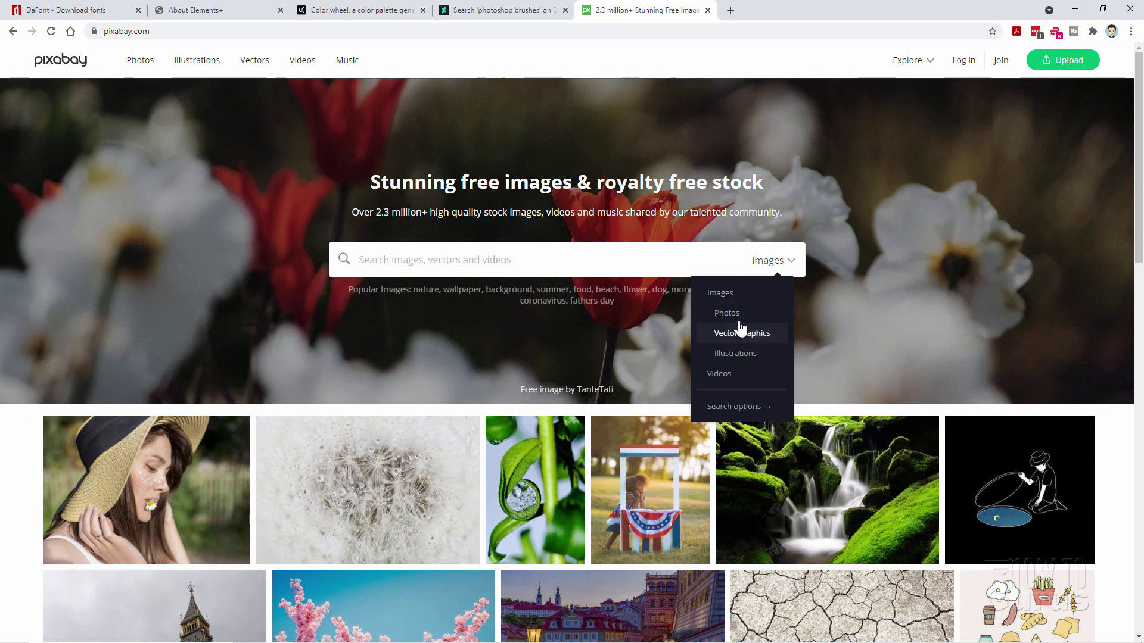
{"action": "left_click", "coordinate": [734, 355]}
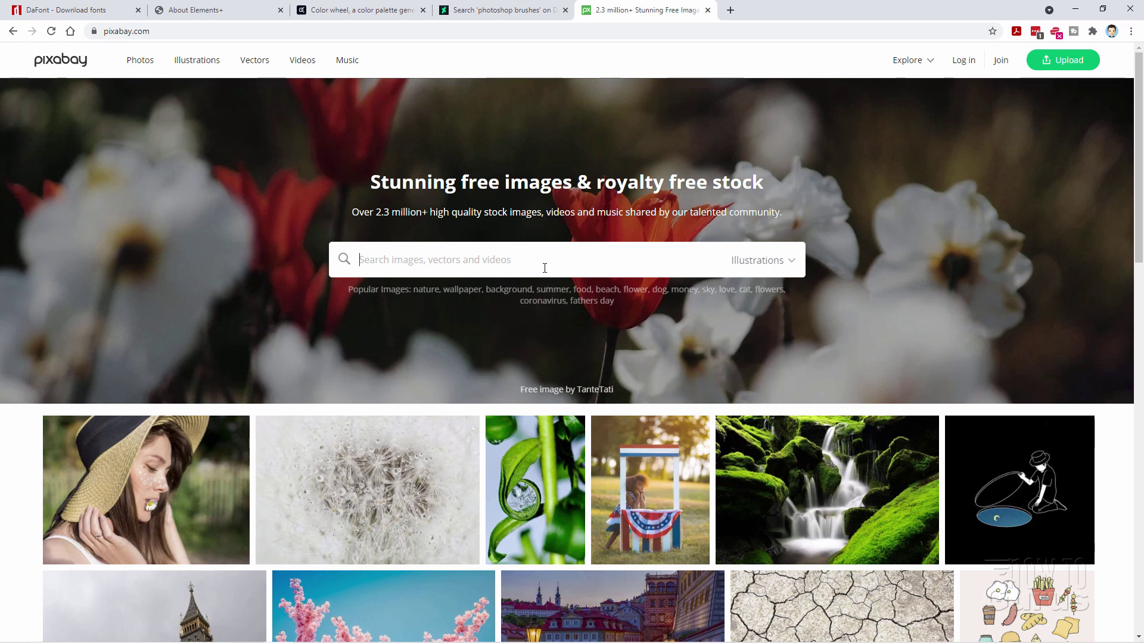
{"action": "type", "text": "apple"}
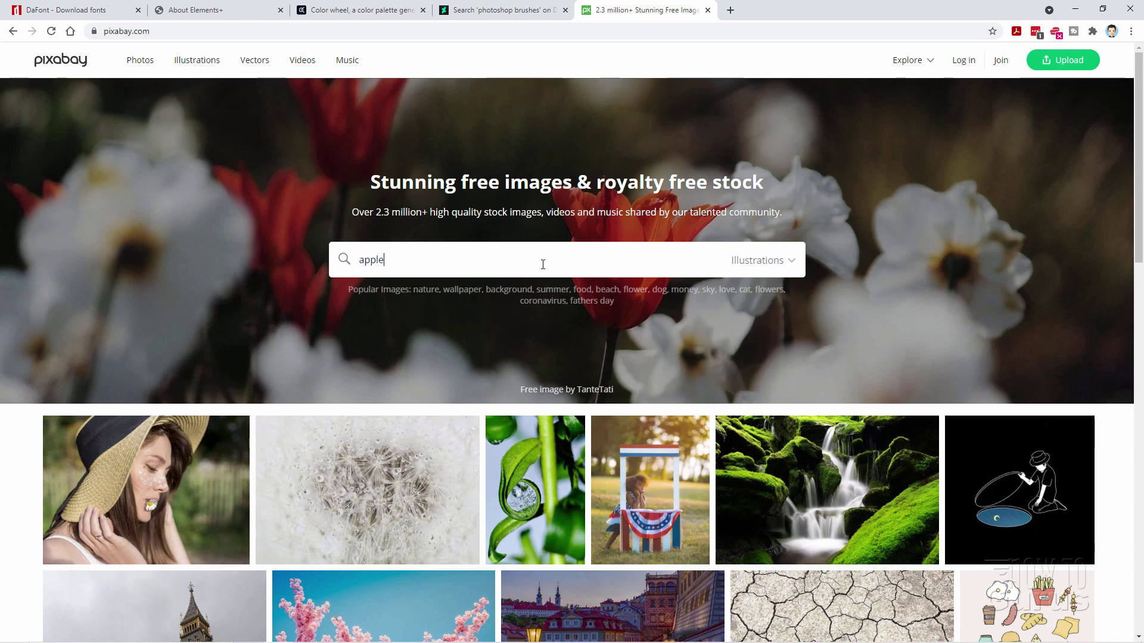
{"action": "key", "text": "Return"}
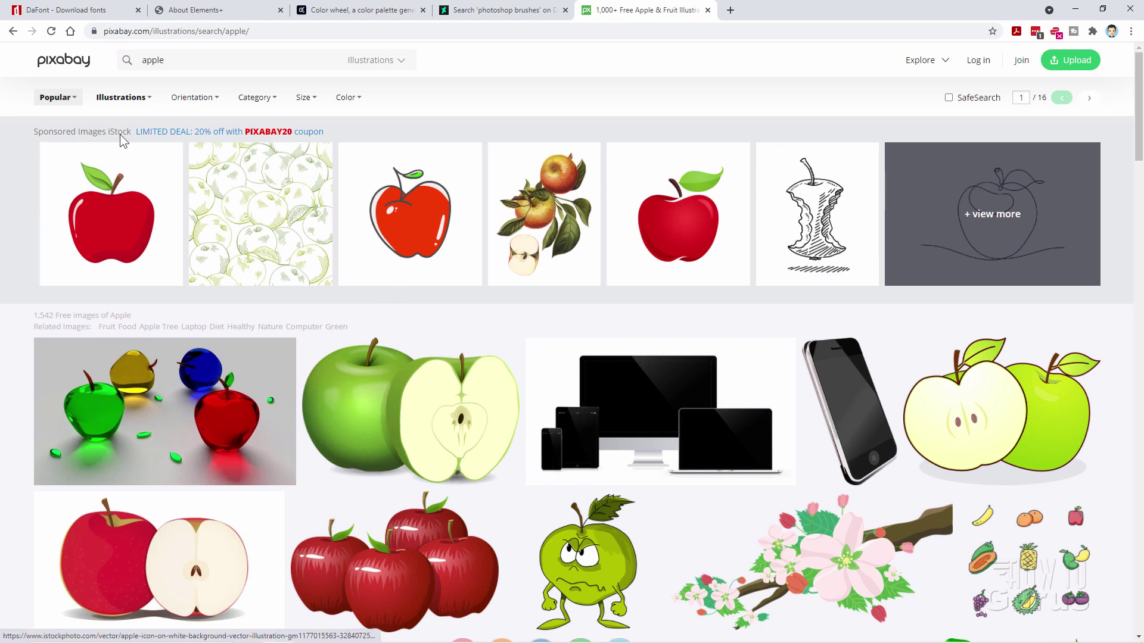
{"action": "scroll", "coordinate": [649, 462], "scroll_direction": "down", "scroll_amount": 3}
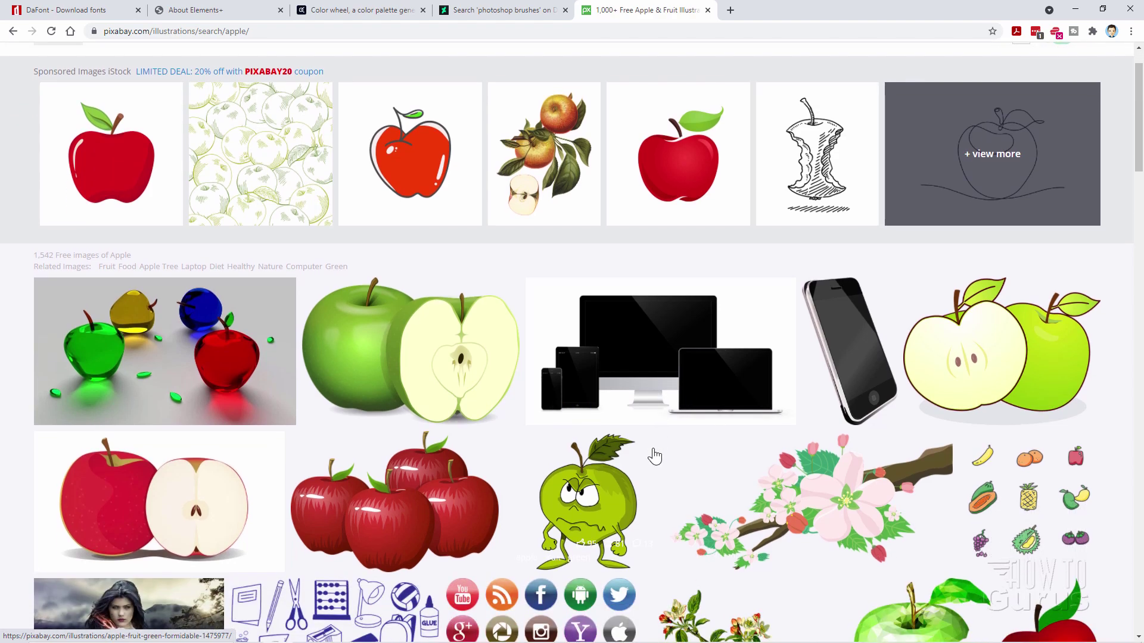
{"action": "scroll", "coordinate": [646, 440], "scroll_direction": "down", "scroll_amount": 6}
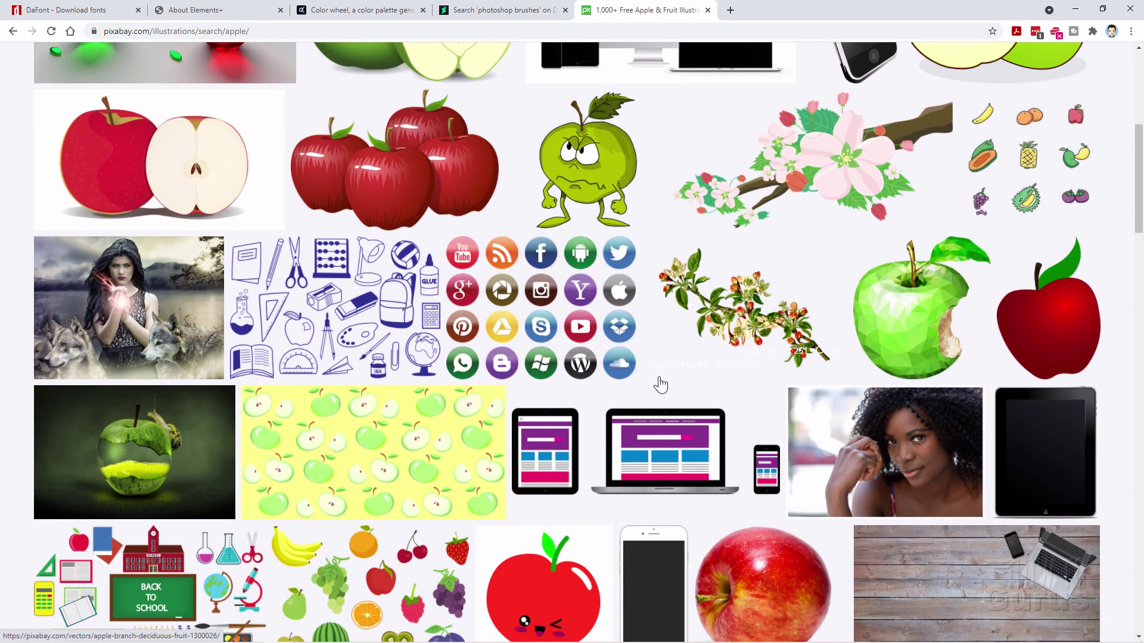
{"action": "scroll", "coordinate": [659, 382], "scroll_direction": "down", "scroll_amount": 1}
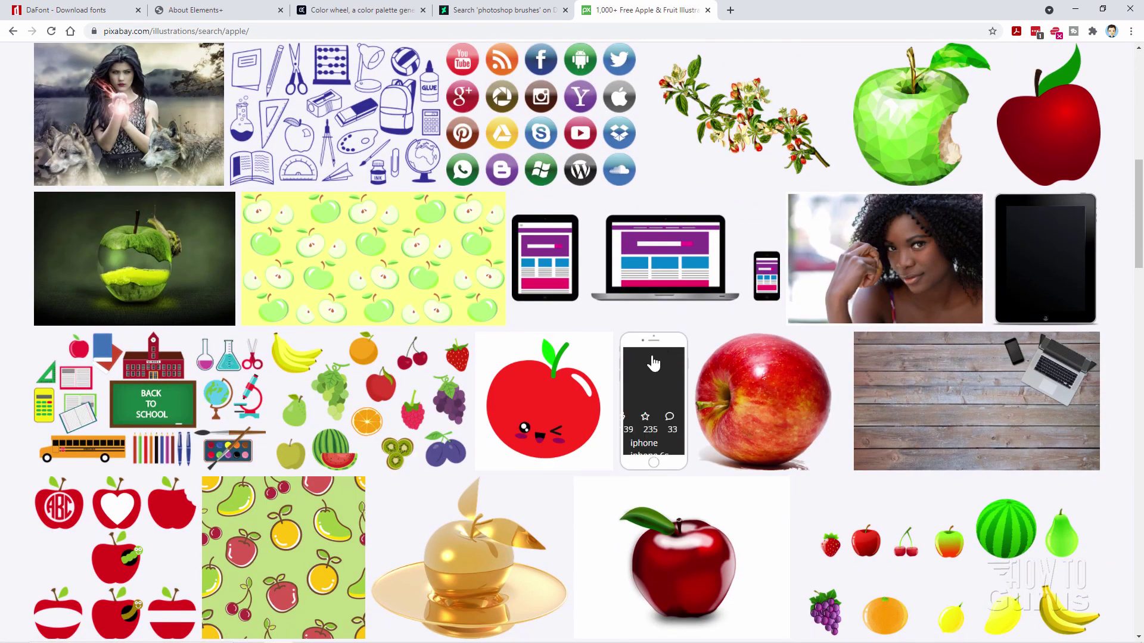
{"action": "scroll", "coordinate": [651, 366], "scroll_direction": "down", "scroll_amount": 2}
{"action": "scroll", "coordinate": [609, 411], "scroll_direction": "down", "scroll_amount": 2}
{"action": "scroll", "coordinate": [606, 408], "scroll_direction": "down", "scroll_amount": 5}
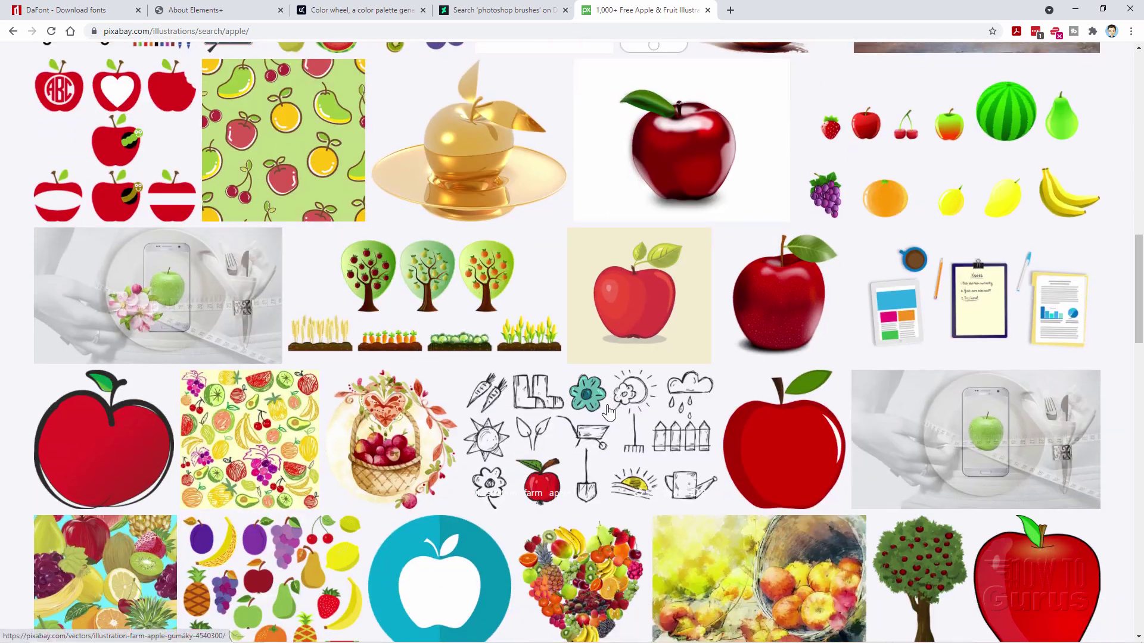
{"action": "scroll", "coordinate": [607, 411], "scroll_direction": "up", "scroll_amount": 20}
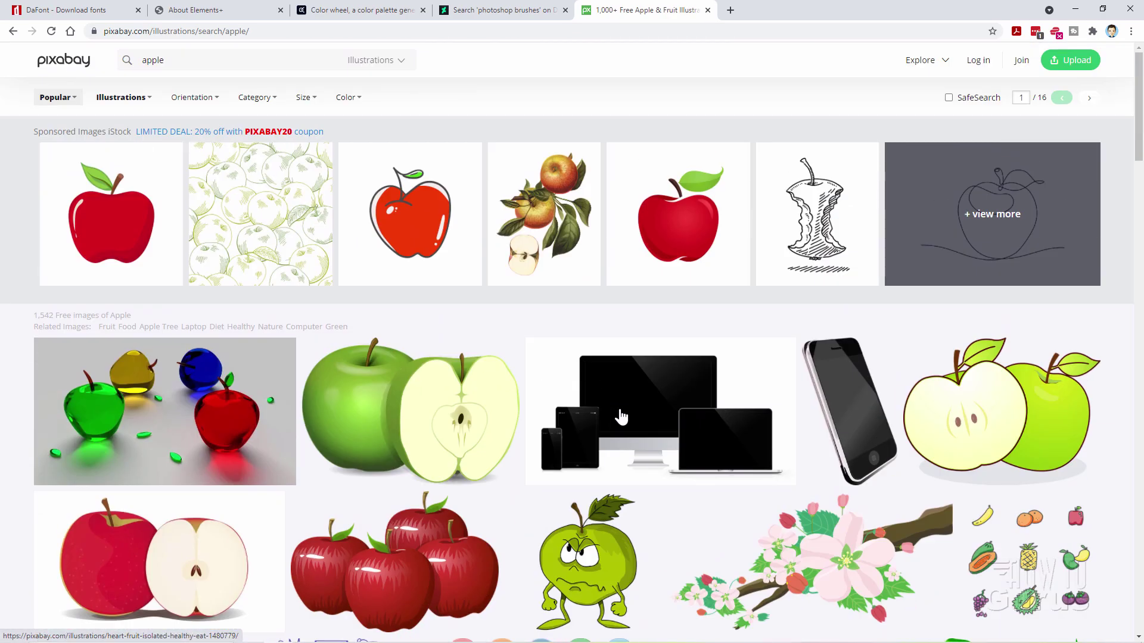
- Switch the search type to Photos, search 'patterns', and scroll through the 49,013 results
{"action": "left_click", "coordinate": [402, 67]}
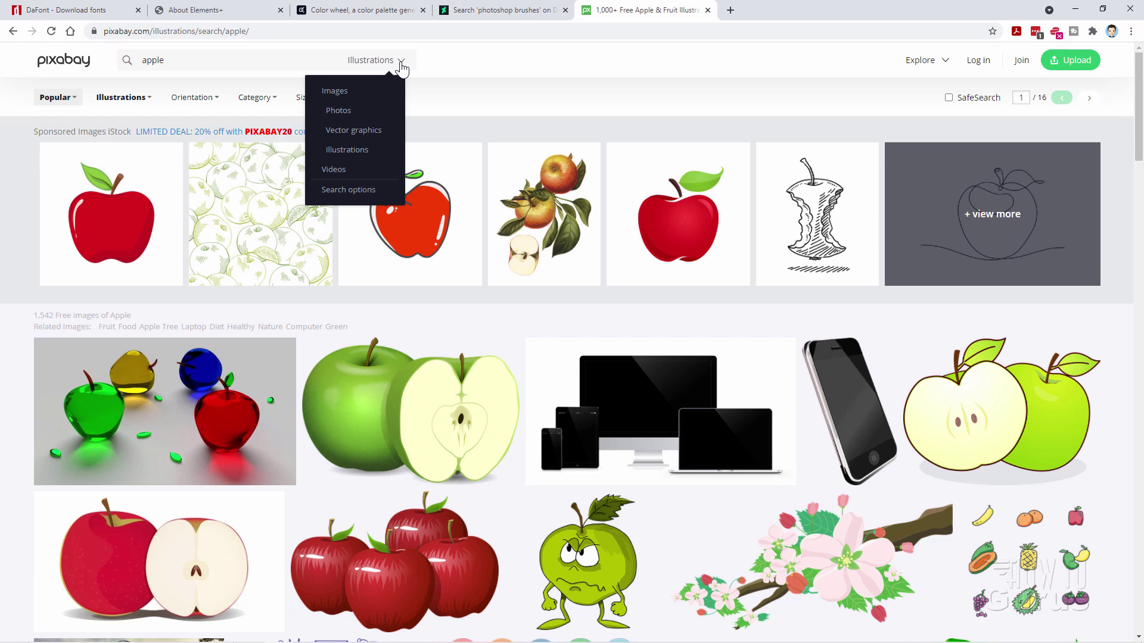
{"action": "left_click", "coordinate": [342, 111]}
{"action": "left_click_drag", "start_coordinate": [169, 60], "coordinate": [128, 69]}
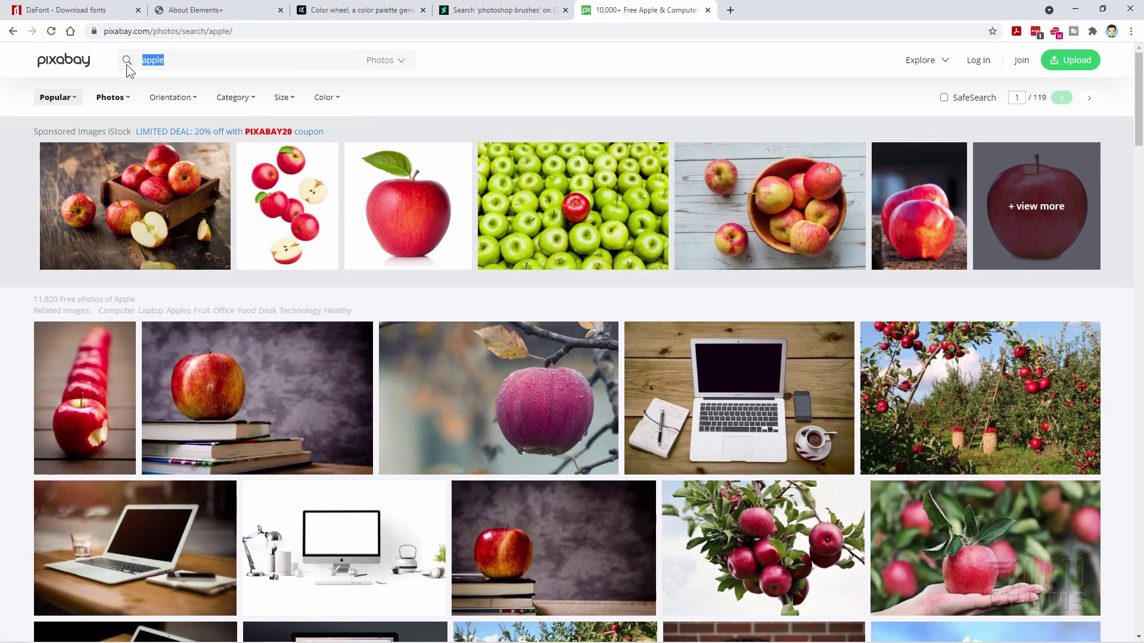
{"action": "type", "text": "patterns"}
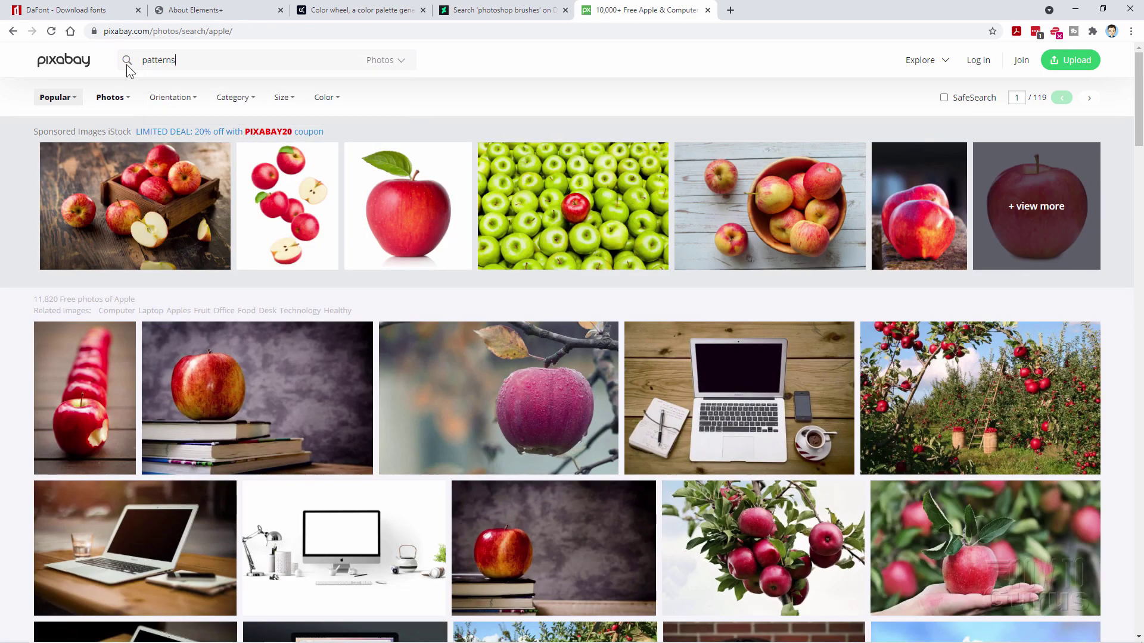
{"action": "key", "text": "Return"}
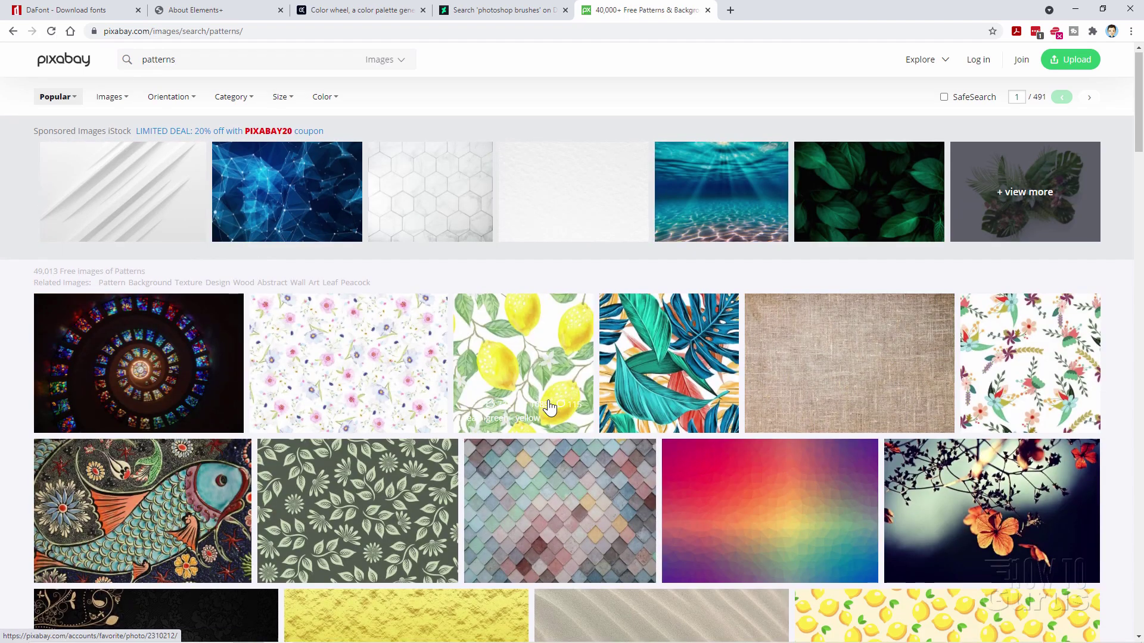
{"action": "scroll", "coordinate": [549, 373], "scroll_direction": "down", "scroll_amount": 8}
{"action": "scroll", "coordinate": [549, 373], "scroll_direction": "down", "scroll_amount": 5}
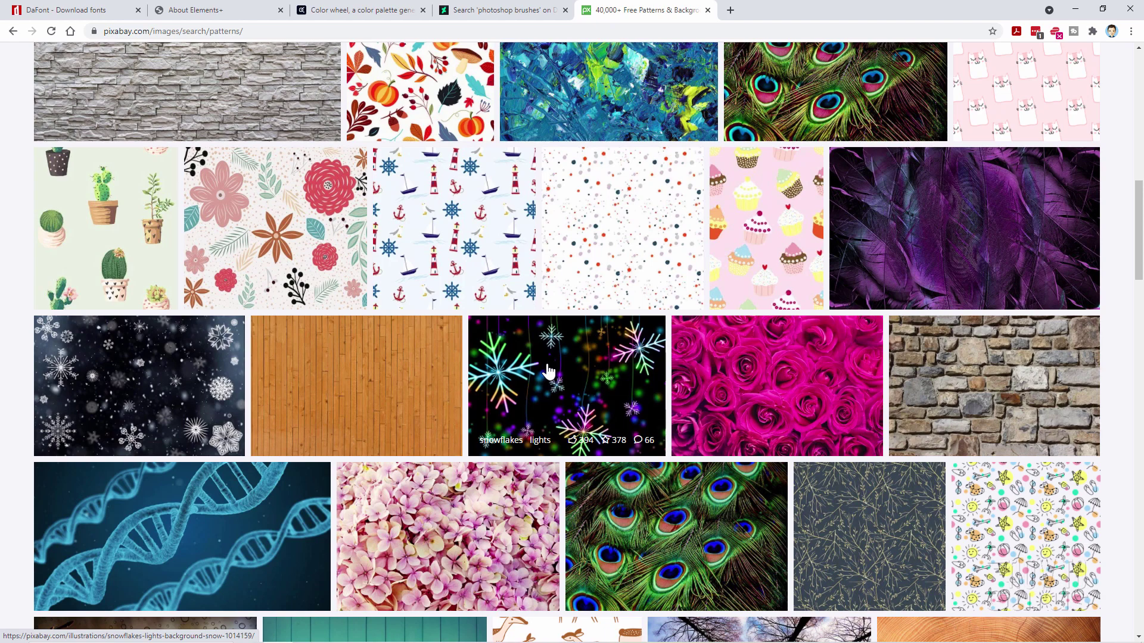
{"action": "scroll", "coordinate": [585, 274], "scroll_direction": "down", "scroll_amount": 4}
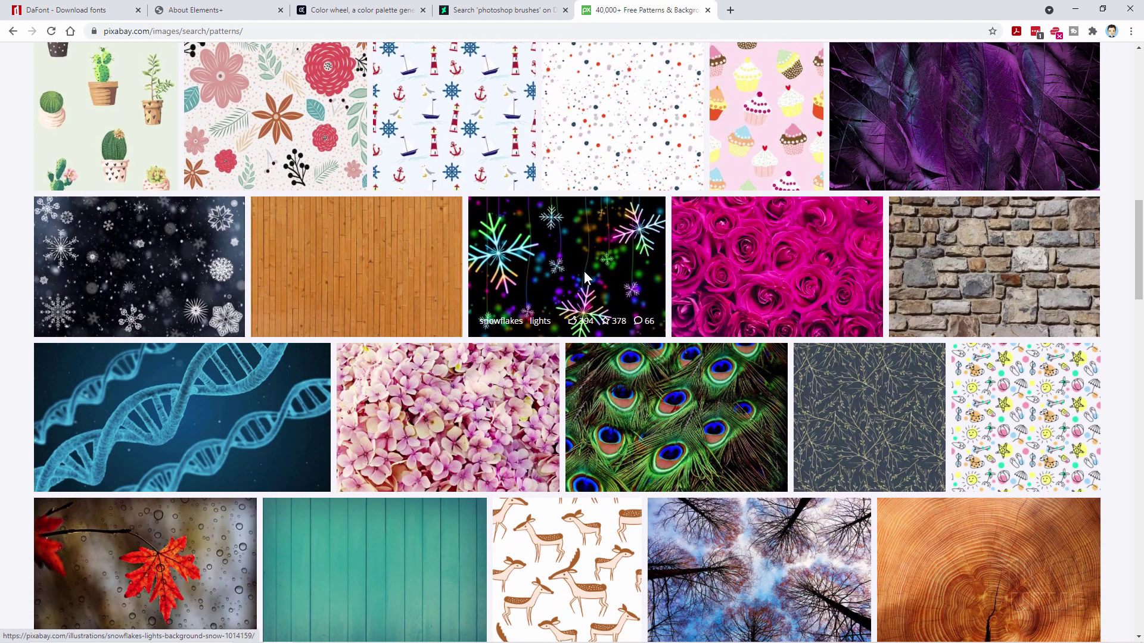
{"action": "scroll", "coordinate": [585, 277], "scroll_direction": "down", "scroll_amount": 8}
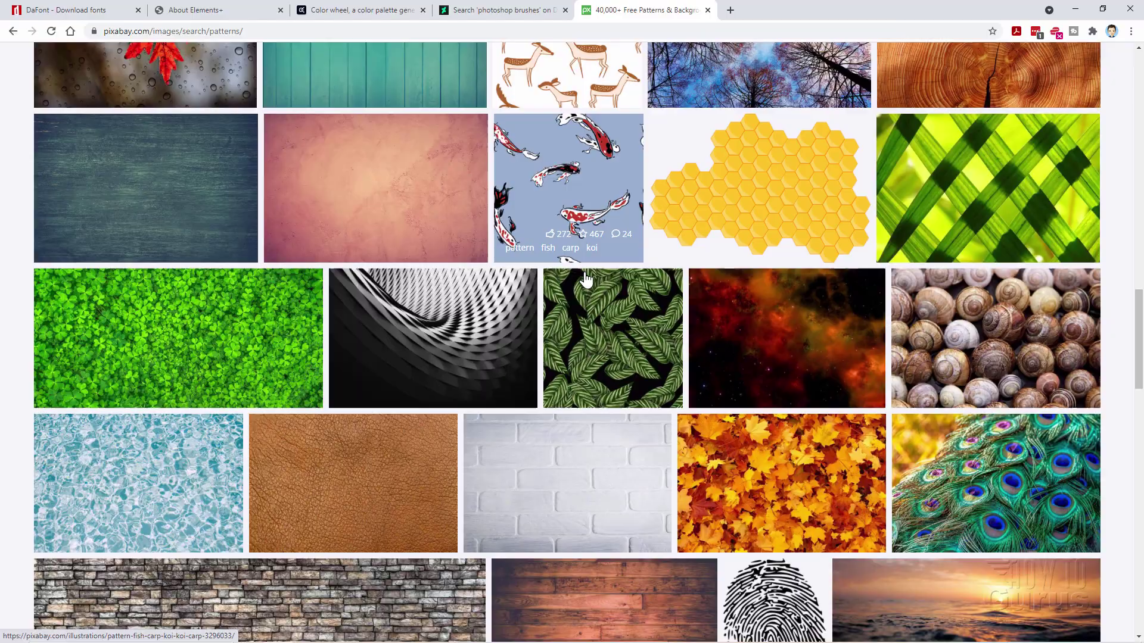
{"action": "scroll", "coordinate": [585, 278], "scroll_direction": "down", "scroll_amount": 12}
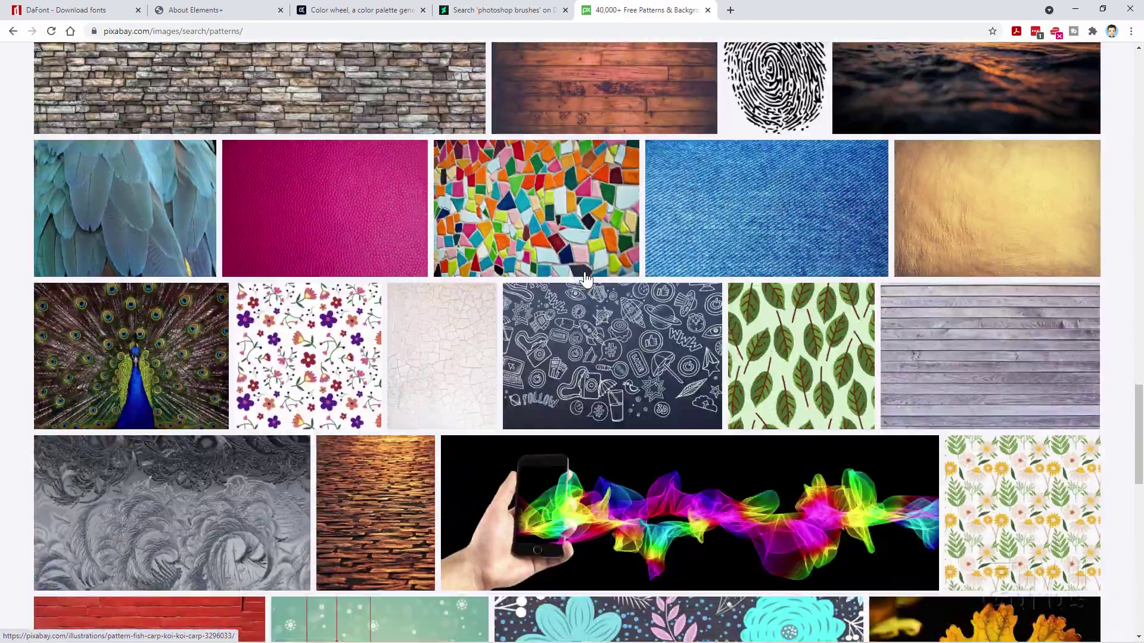
{"action": "scroll", "coordinate": [585, 277], "scroll_direction": "up", "scroll_amount": 20}
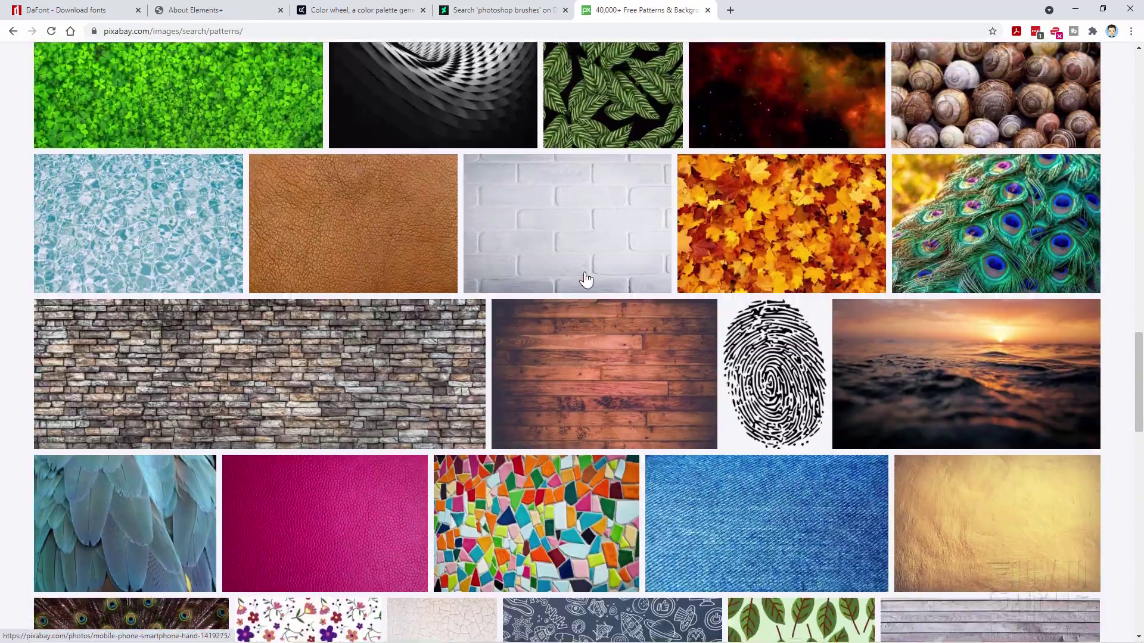
{"action": "scroll", "coordinate": [585, 278], "scroll_direction": "up", "scroll_amount": 20}
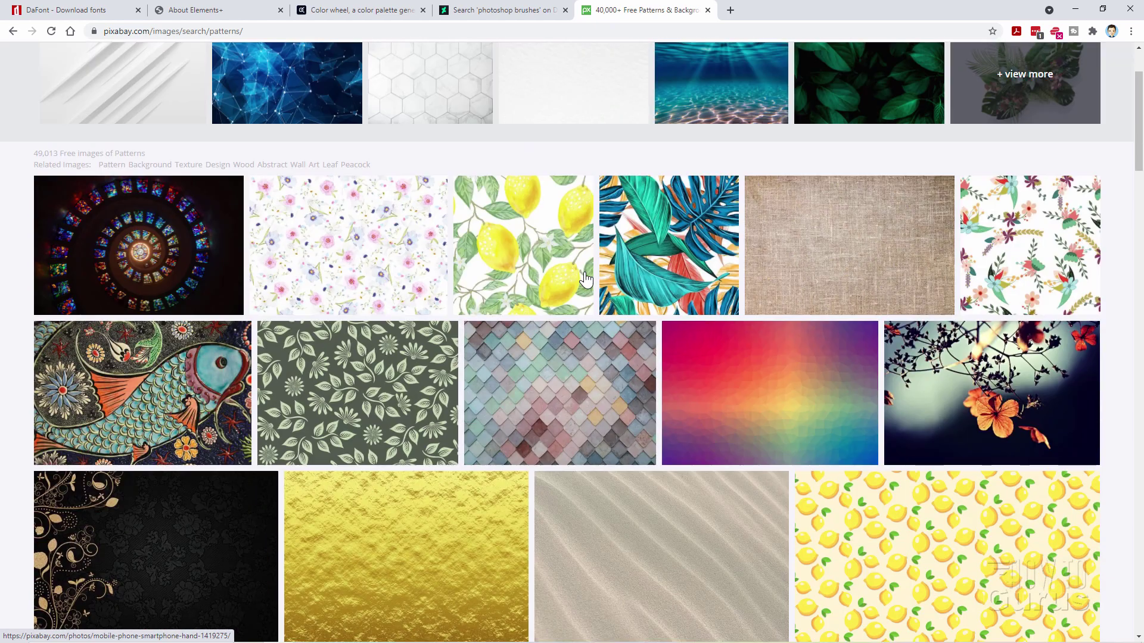